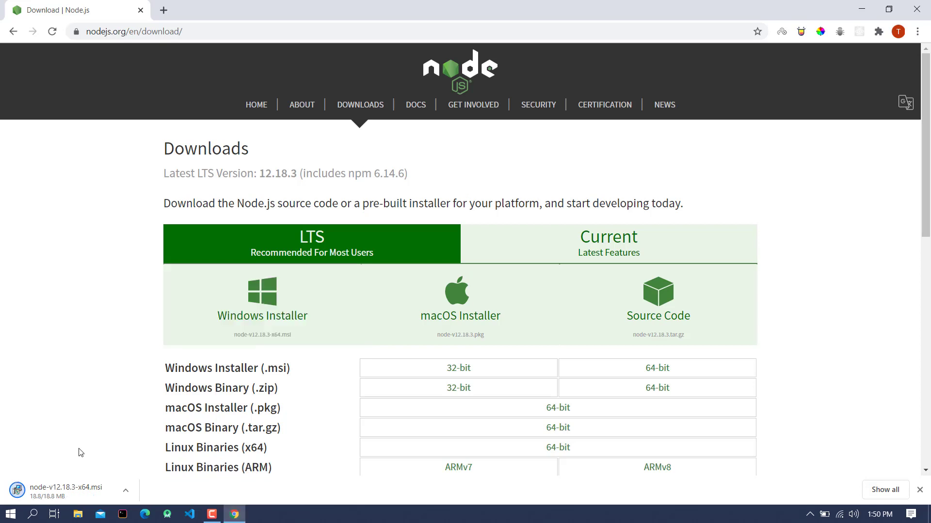
# Step: Run the downloaded node-v12.18.3-x64.msi installer from Chrome's download shelf
pyautogui.click(86, 491)
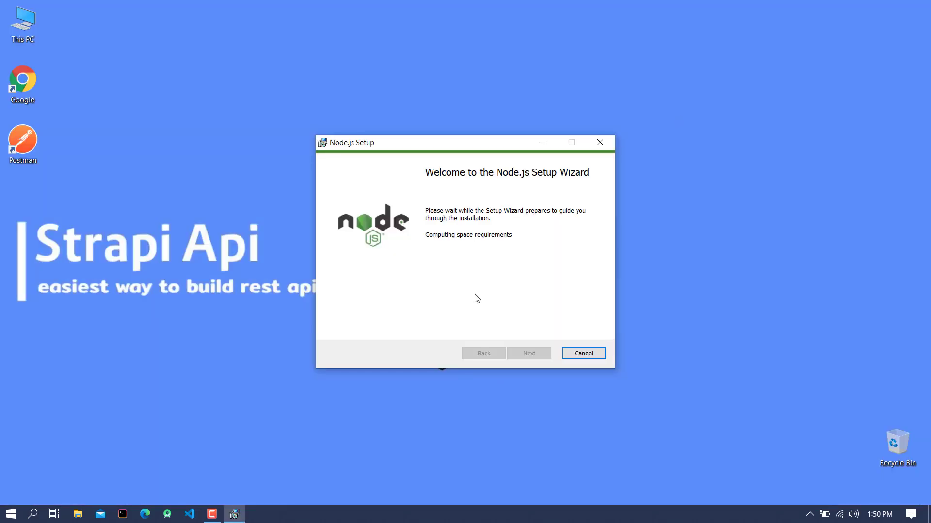
# Step: Install Node.js after accepting the license, keeping the default folder, features and tools, then close the wizard
pyautogui.rightClick(700, 162)
pyautogui.click(720, 199)
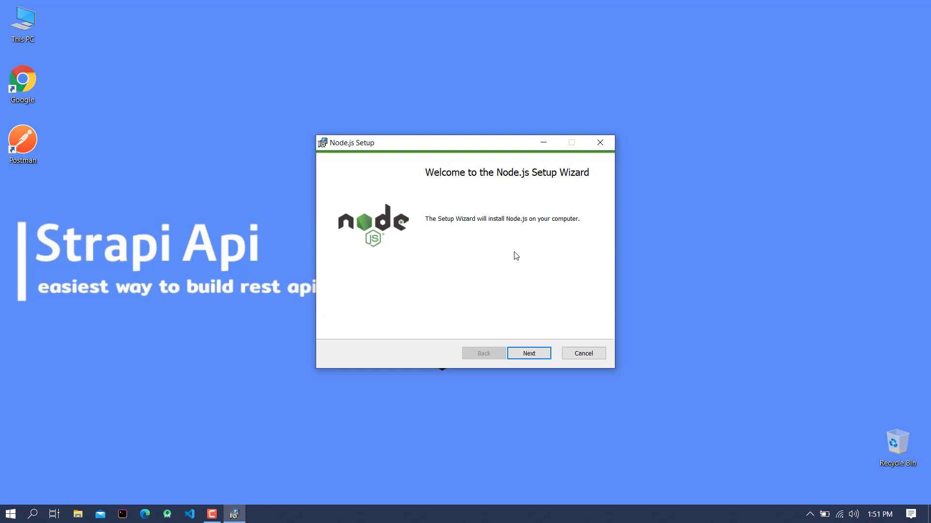
pyautogui.click(520, 357)
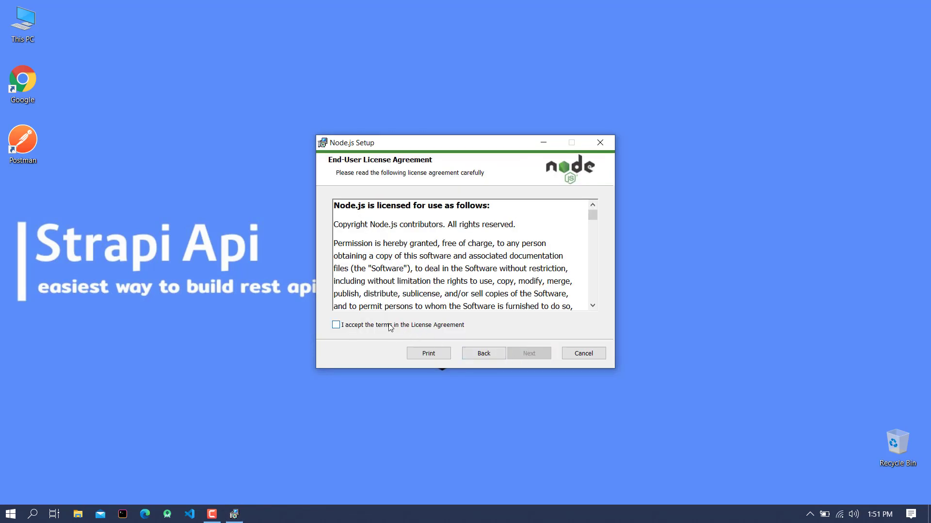
pyautogui.click(391, 328)
pyautogui.click(527, 359)
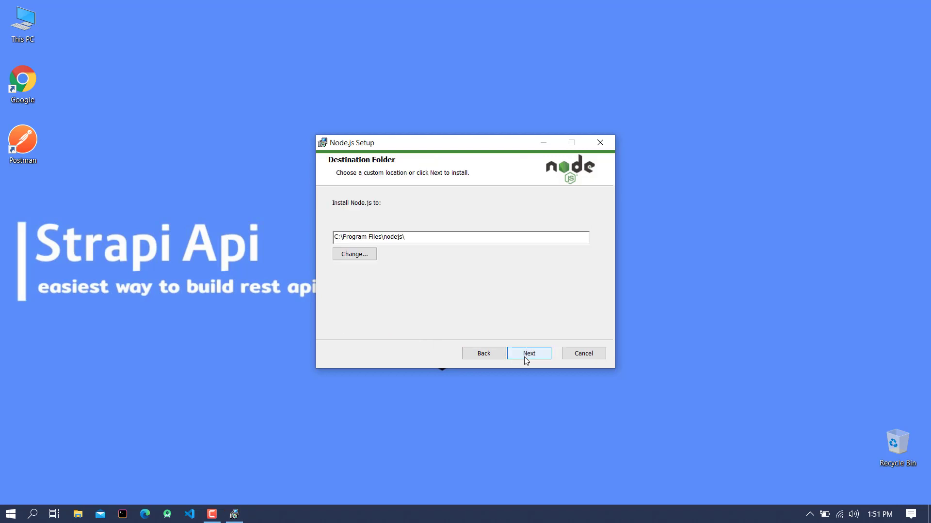
pyautogui.click(527, 359)
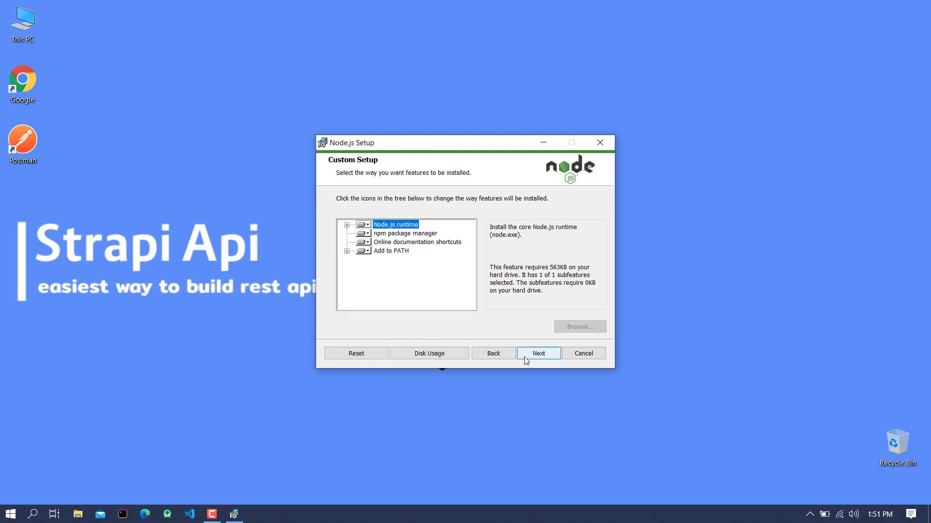
pyautogui.click(525, 359)
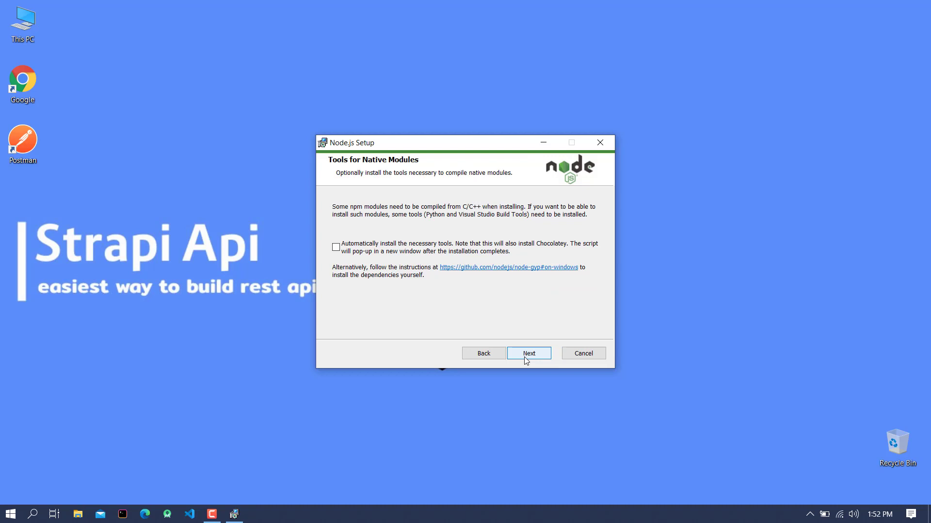
pyautogui.click(525, 358)
pyautogui.click(524, 358)
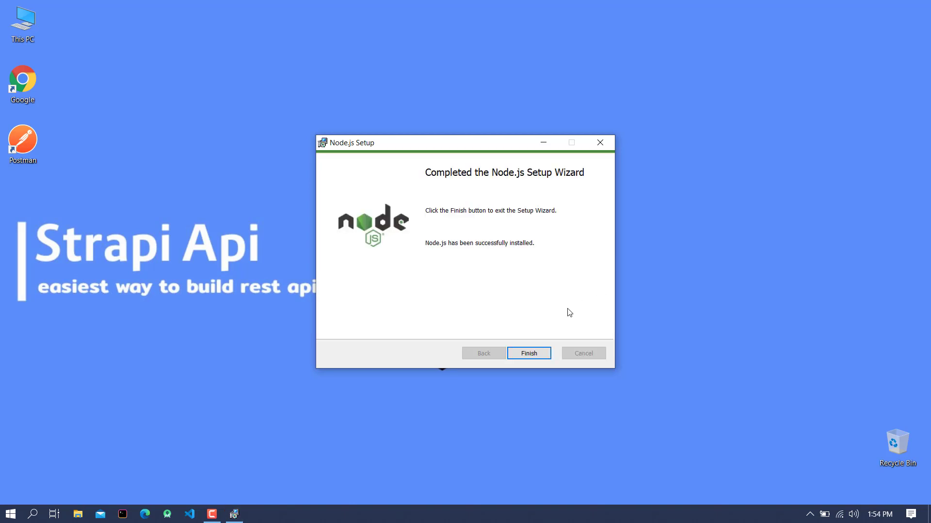
pyautogui.click(529, 354)
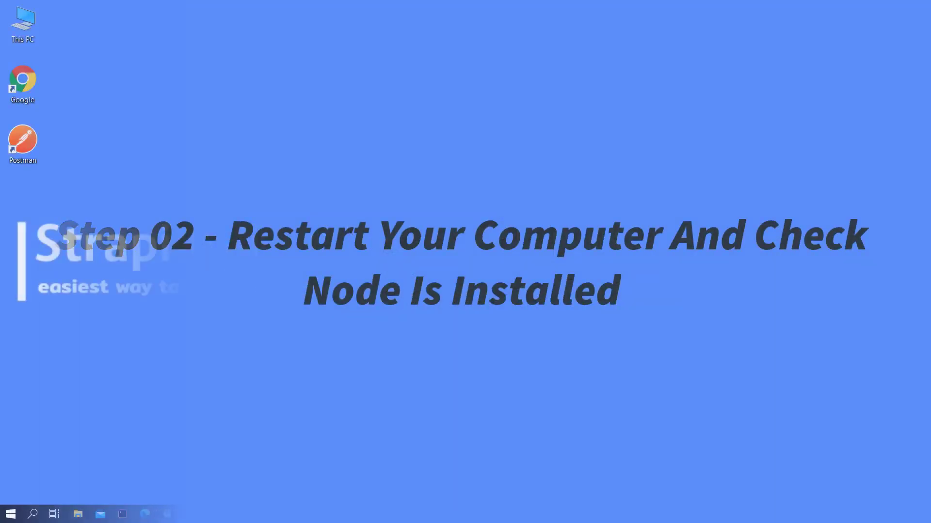
# Step: Open Command Prompt and run node -v, confirming Node.js v12.18.3 is installed
pyautogui.rightClick(547, 132)
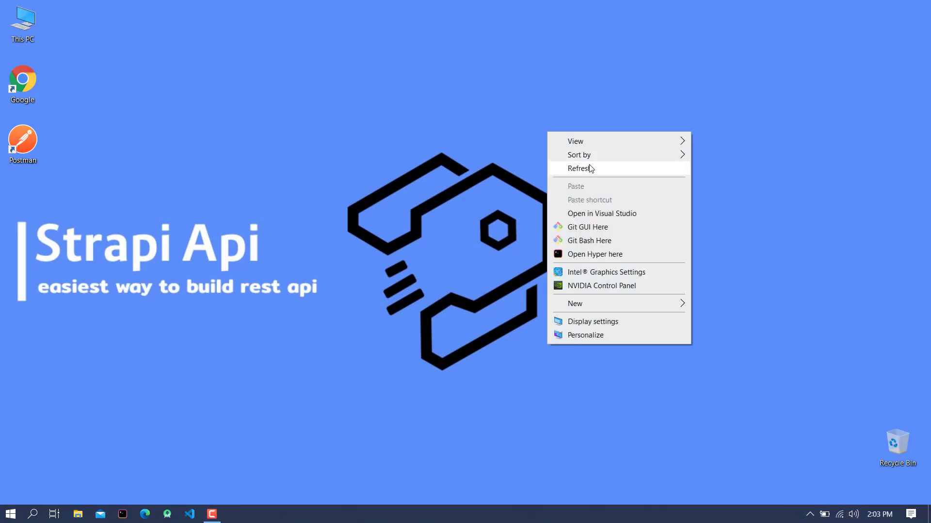
pyautogui.click(590, 168)
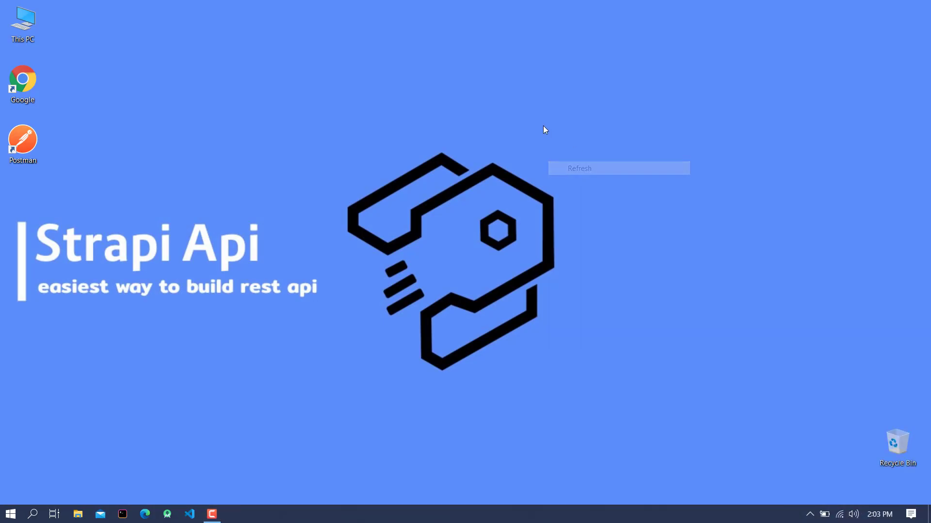
pyautogui.rightClick(543, 126)
pyautogui.click(564, 163)
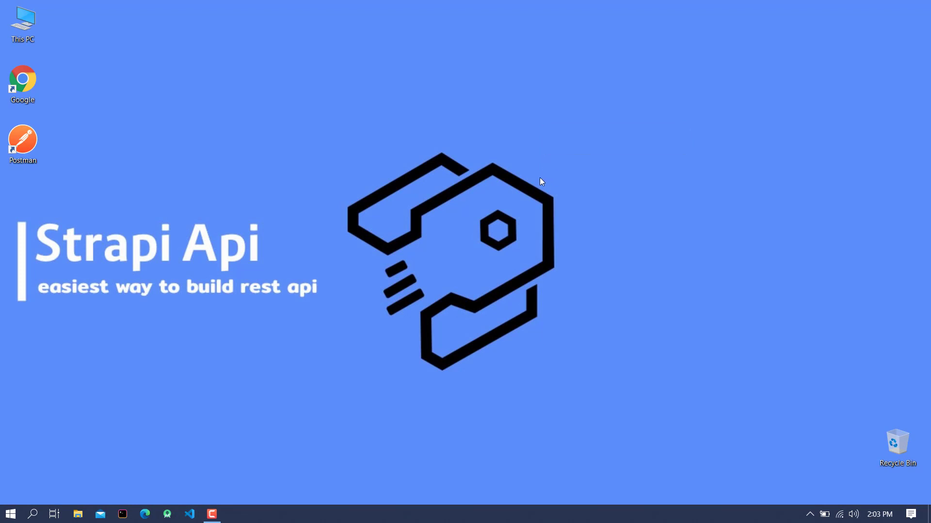
pyautogui.click(11, 513)
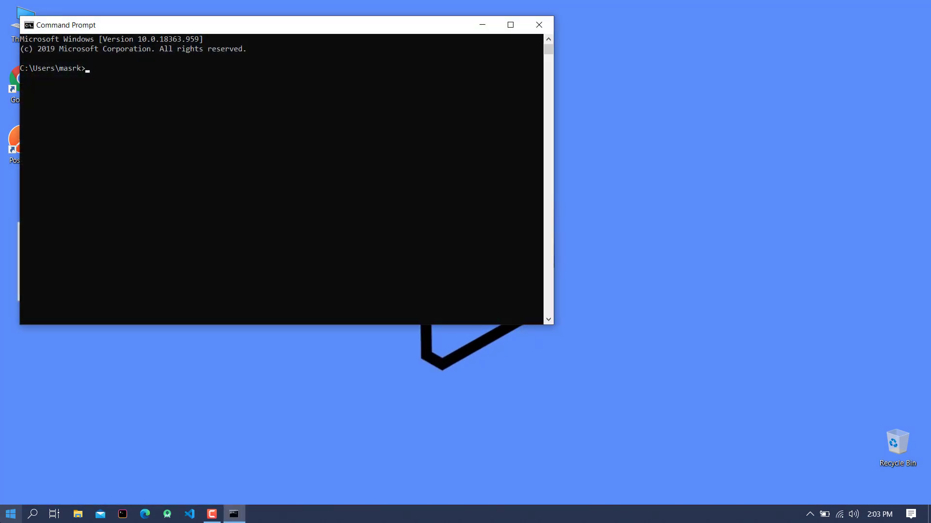
pyautogui.write('n')
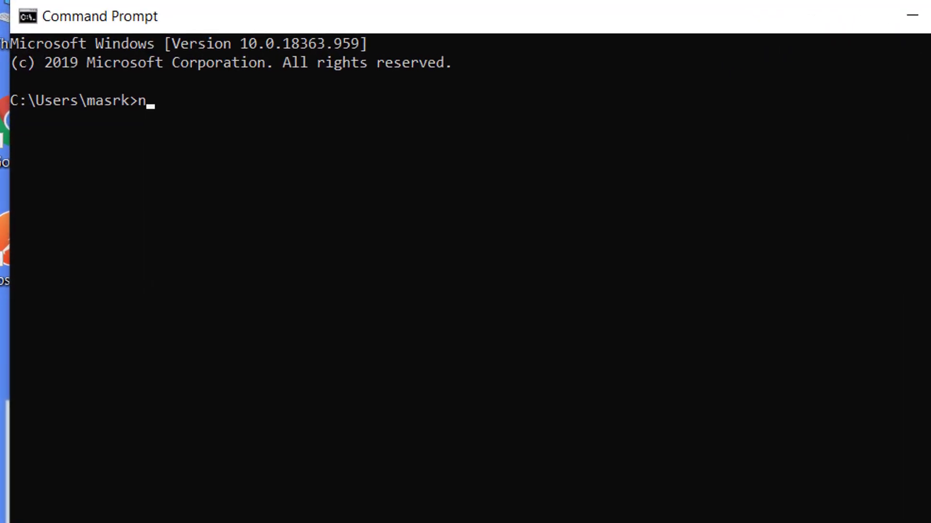
pyautogui.write('ode')
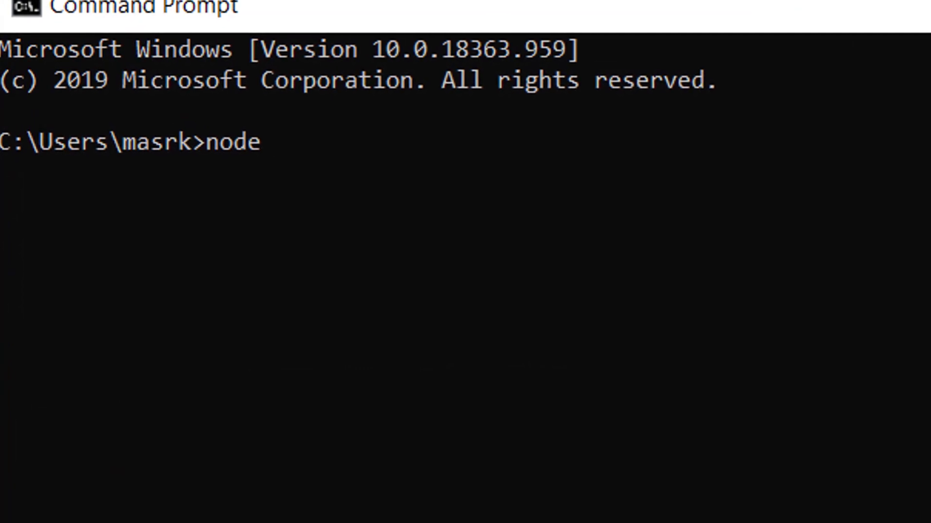
pyautogui.write(' -v')
pyautogui.press('Return')
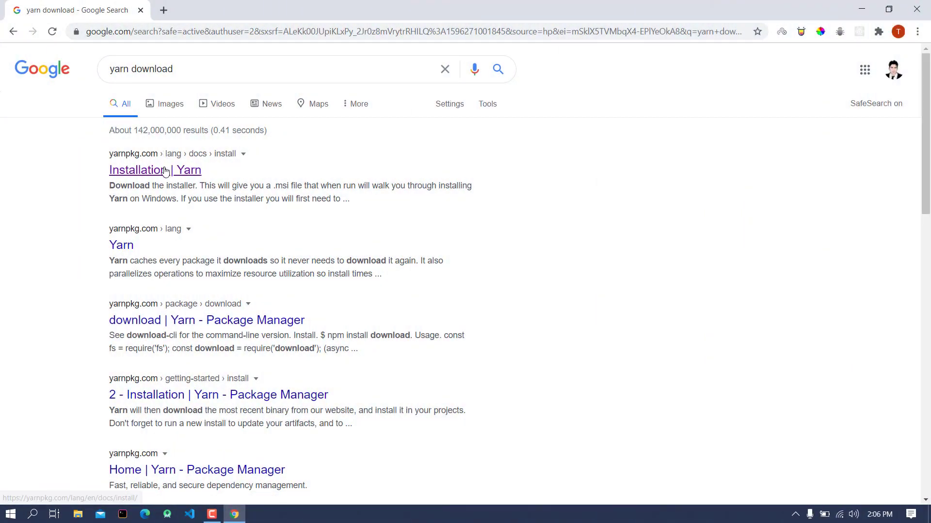
# Step: Download the yarn-1.22.4 .msi installer from the Installation | Yarn page and run it
pyautogui.click(165, 172)
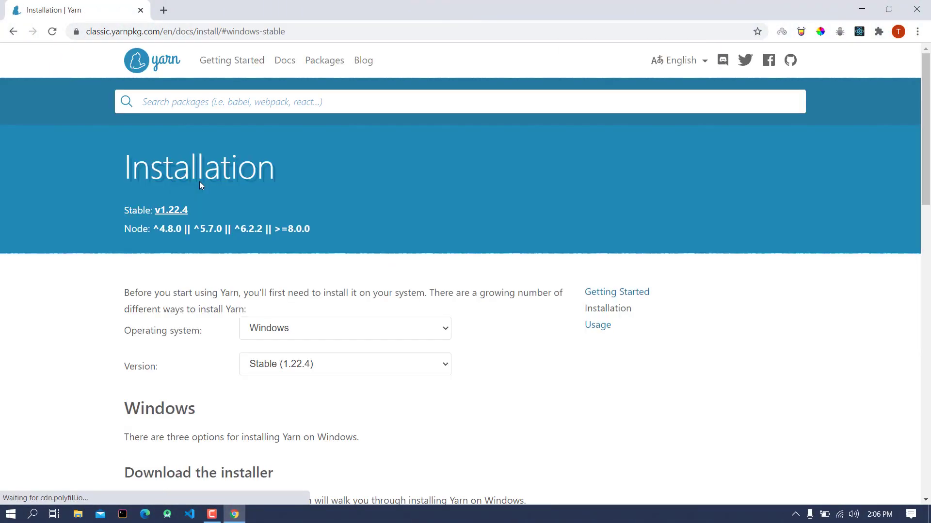
pyautogui.scroll(-3, 200, 187)
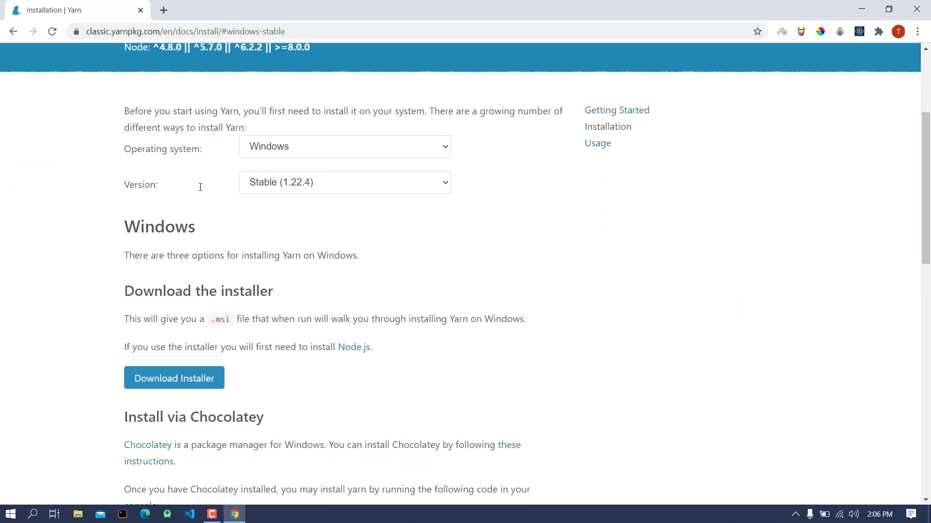
pyautogui.click(179, 381)
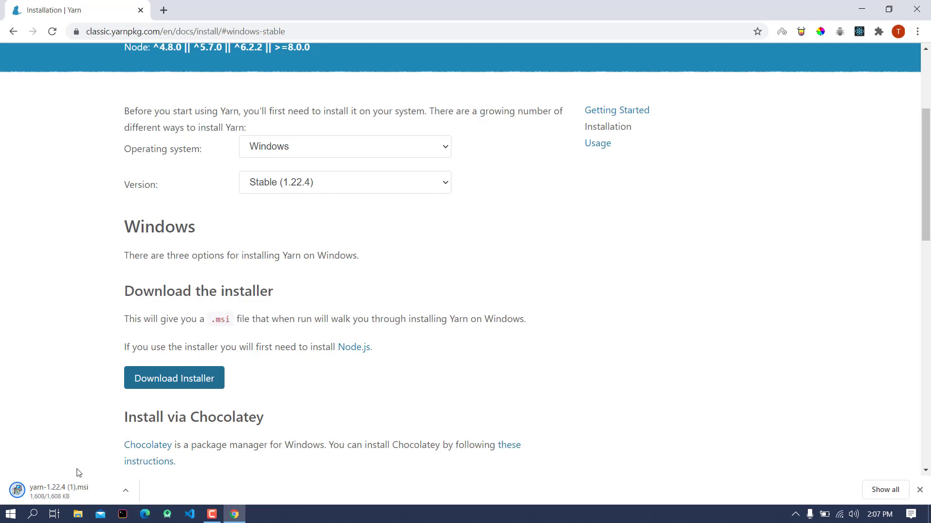
pyautogui.click(72, 493)
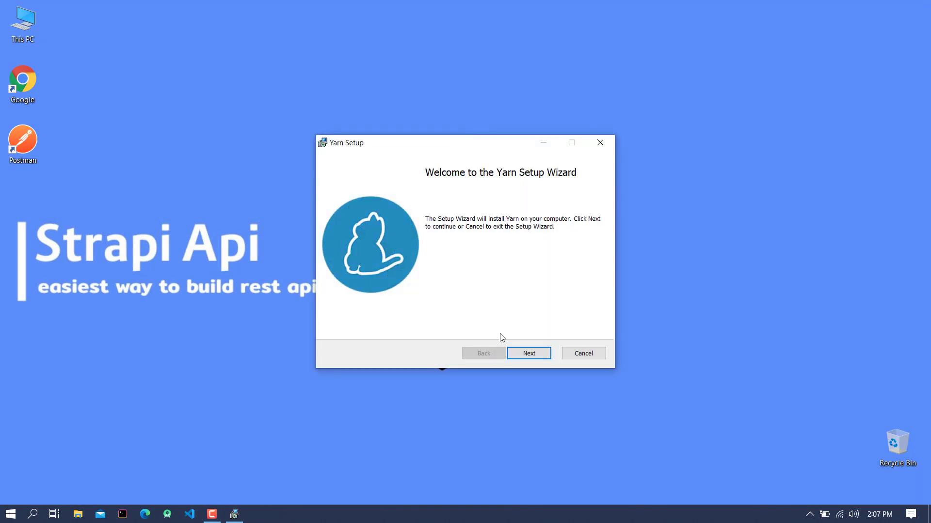
# Step: Install Yarn into C:\Program Files (x86)\Yarn\ after accepting the license, then close the wizard
pyautogui.click(523, 352)
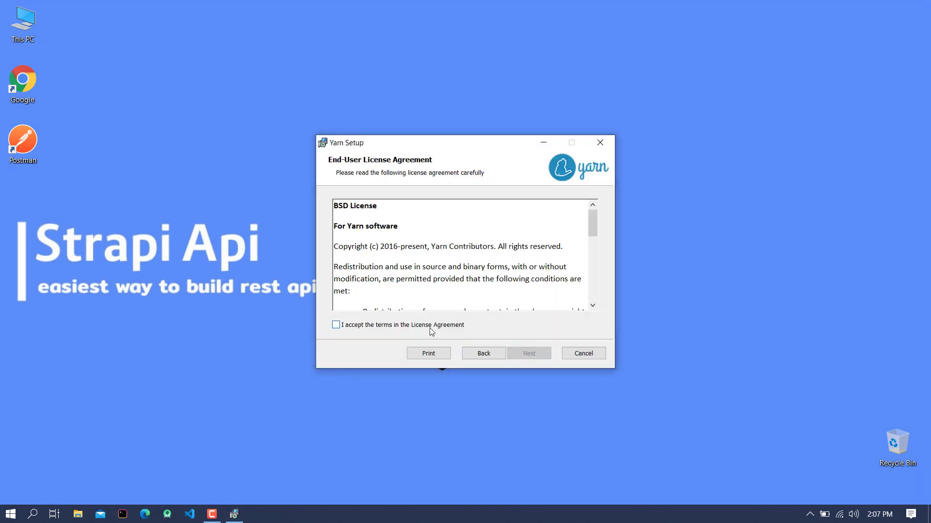
pyautogui.click(432, 329)
pyautogui.click(513, 358)
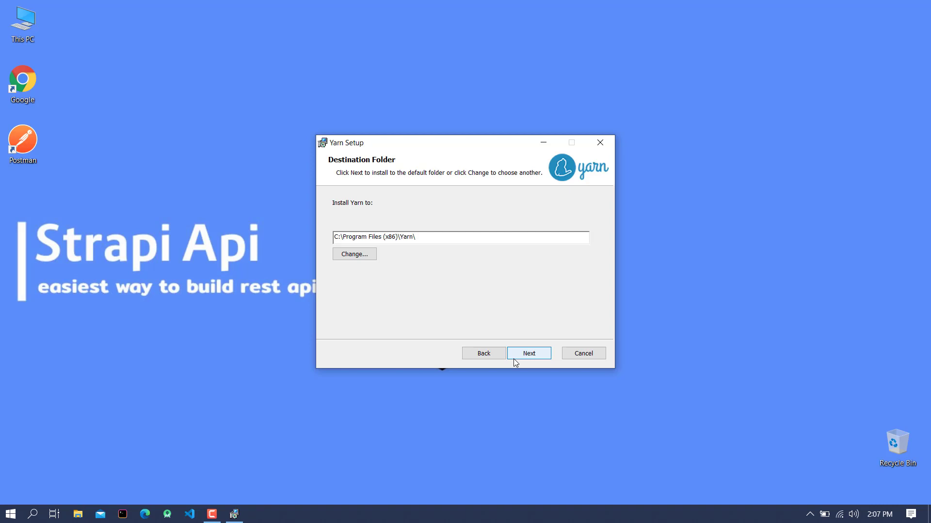
pyautogui.click(515, 358)
pyautogui.click(513, 359)
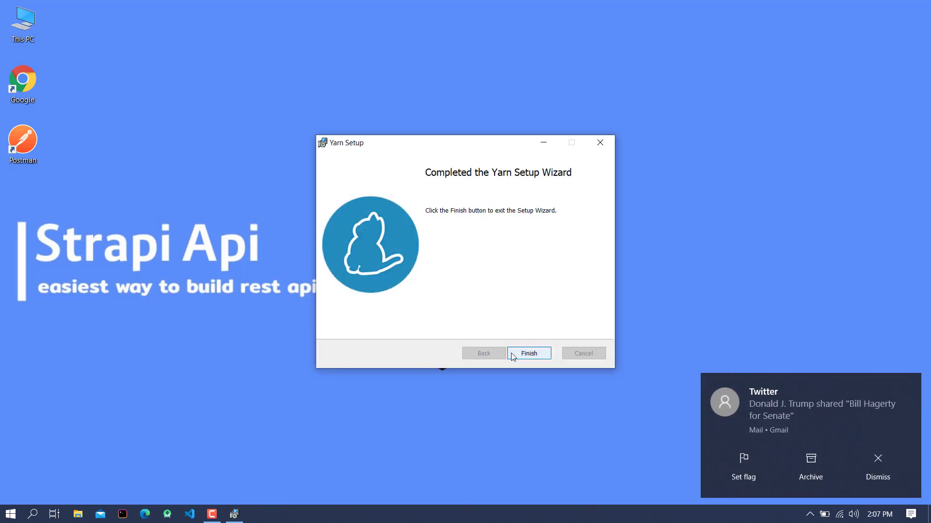
pyautogui.click(512, 354)
pyautogui.click(4, 518)
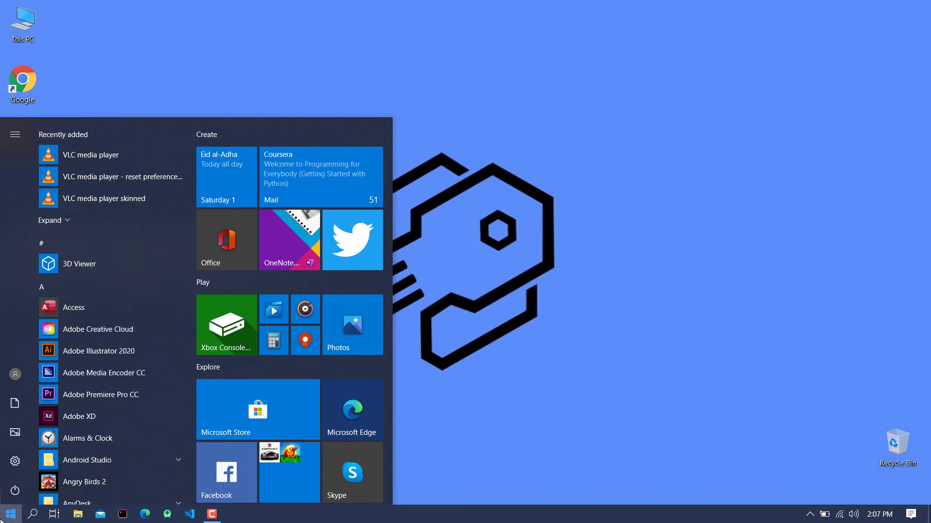
# Step: Open Command Prompt and run yarn -v, which returns 1.22.4
pyautogui.write('comm')
pyautogui.press('Return')
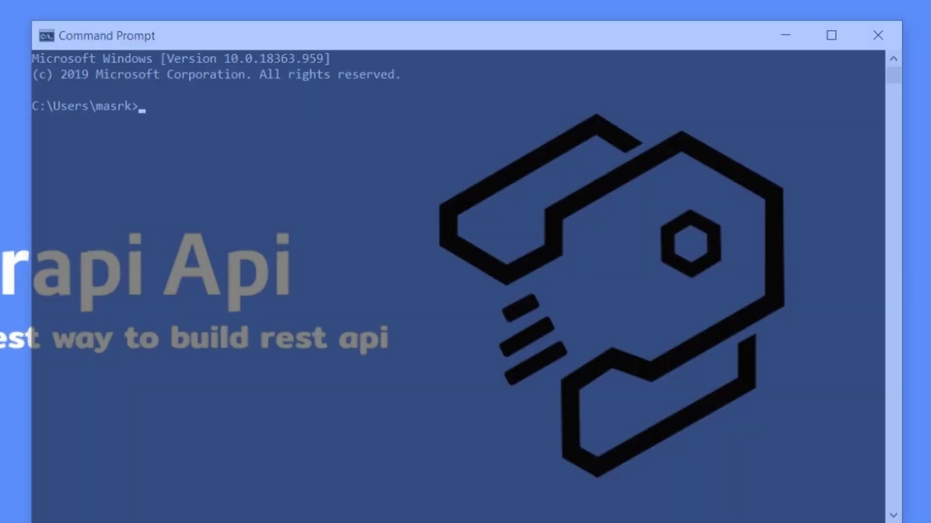
pyautogui.write('yarn -v')
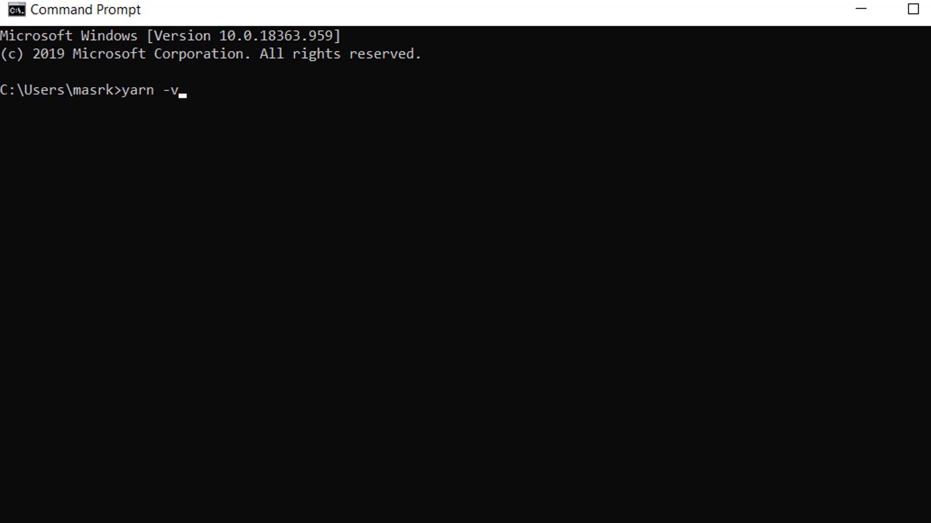
pyautogui.press('Return')
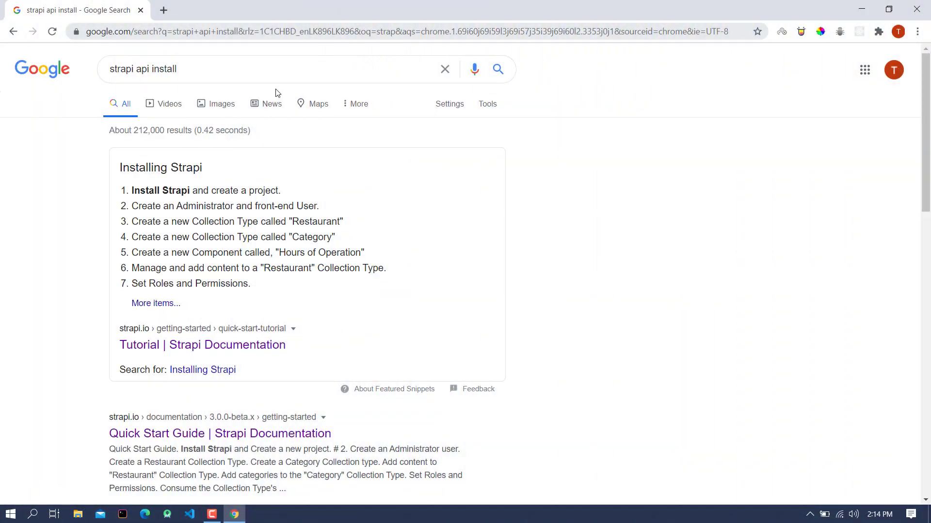
# Step: Copy the 'yarn create strapi-app my-project' command from the Strapi tutorial, then minimize Chrome
pyautogui.click(193, 350)
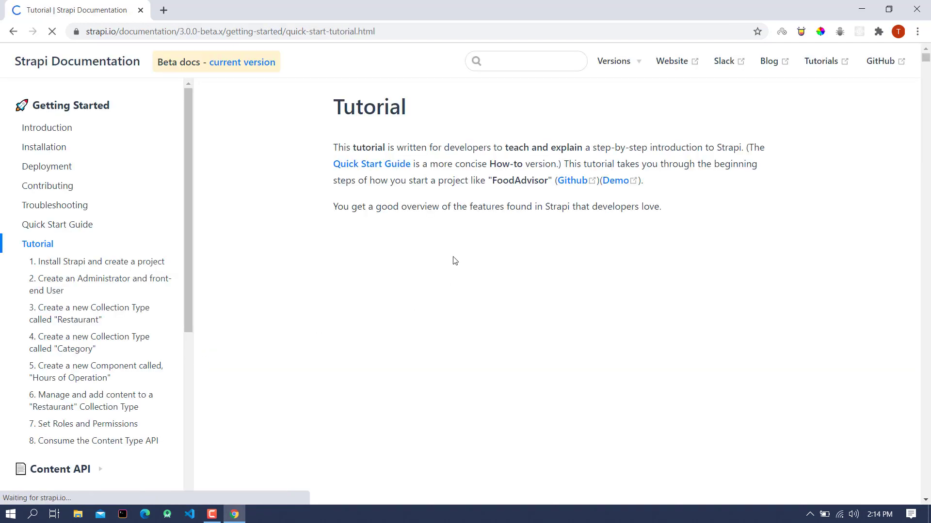
pyautogui.scroll(-8, 444, 253)
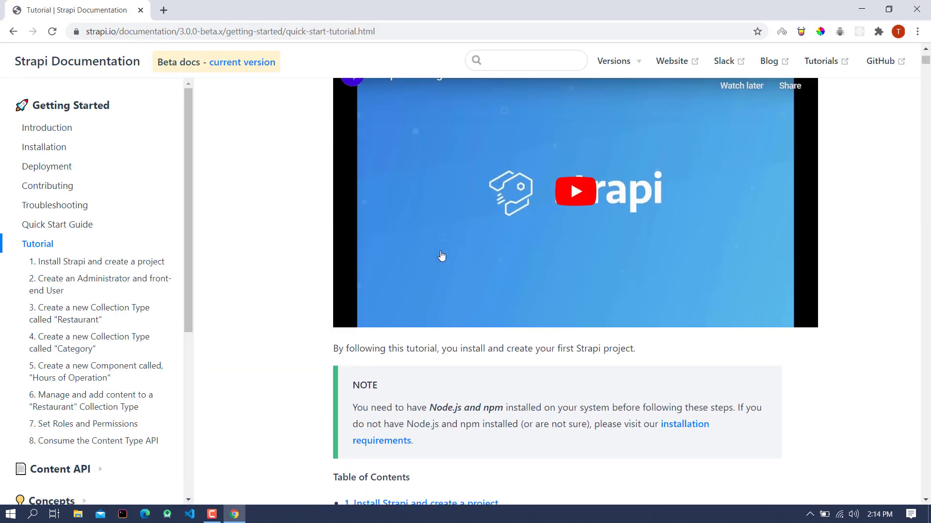
pyautogui.scroll(-10, 437, 257)
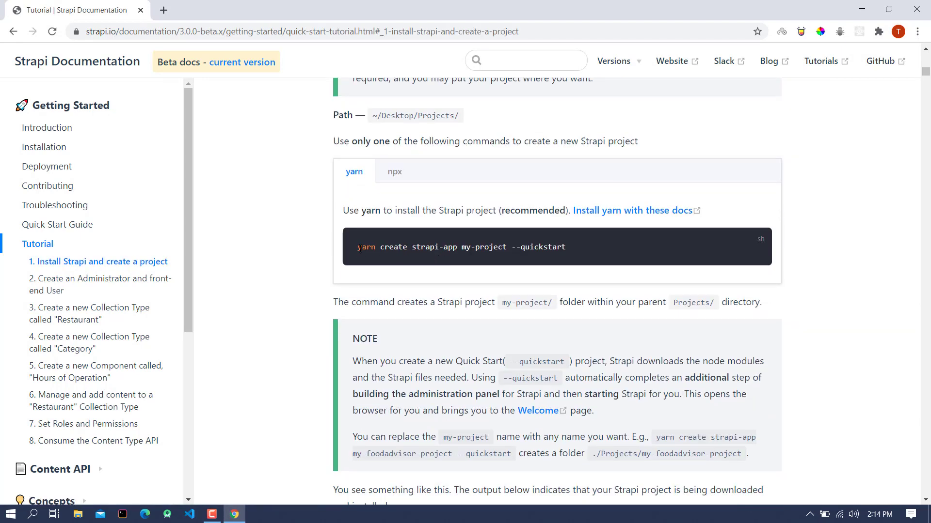
pyautogui.moveTo(359, 249); pyautogui.dragTo(506, 248)
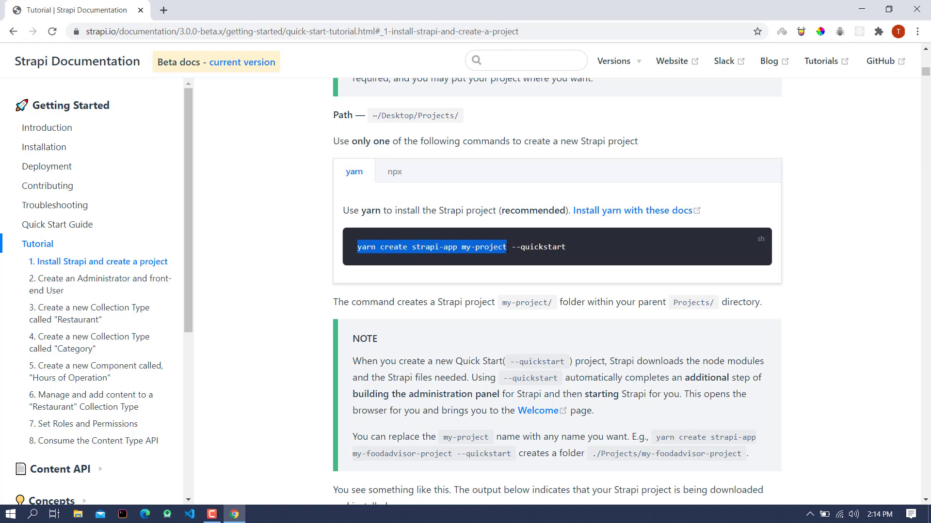
pyautogui.rightClick(500, 248)
pyautogui.click(508, 258)
pyautogui.click(861, 9)
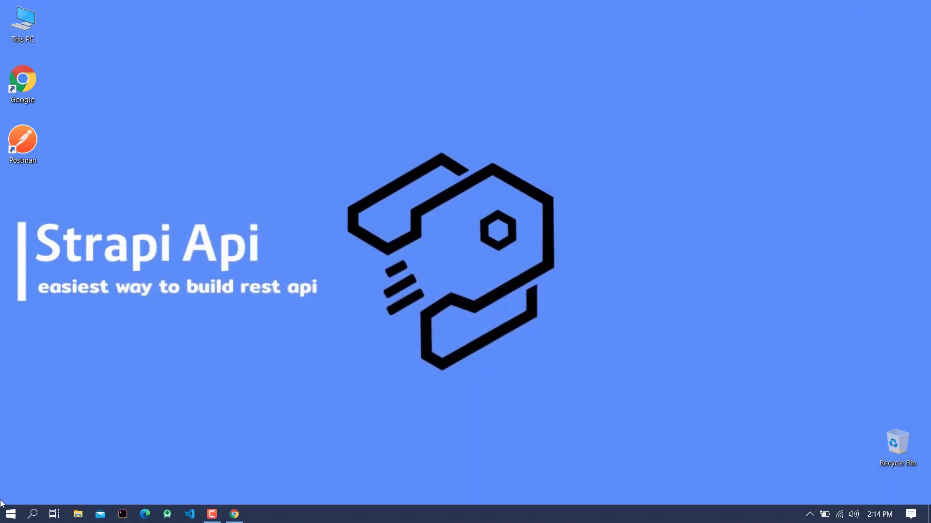
# Step: Open Command Prompt and change into the Desktop folder with cd desktop
pyautogui.click(3, 517)
pyautogui.write('c')
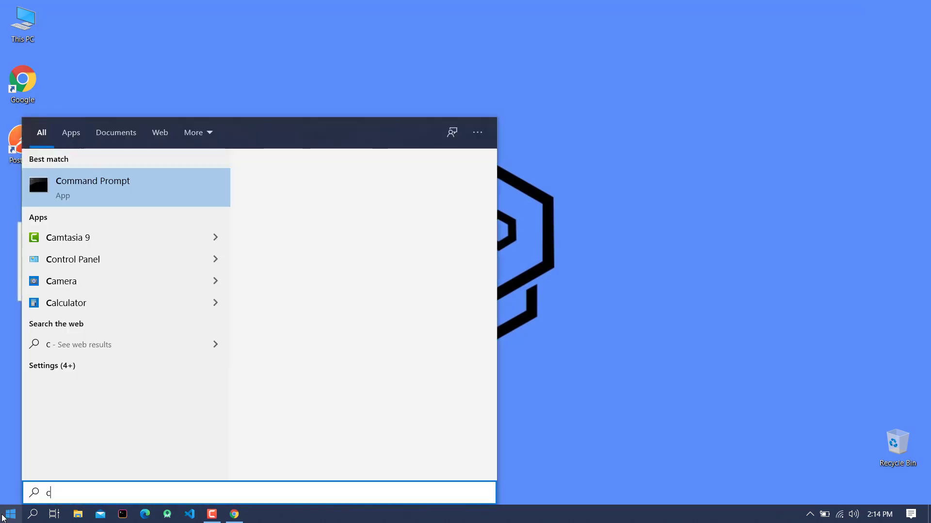
pyautogui.write('ont')
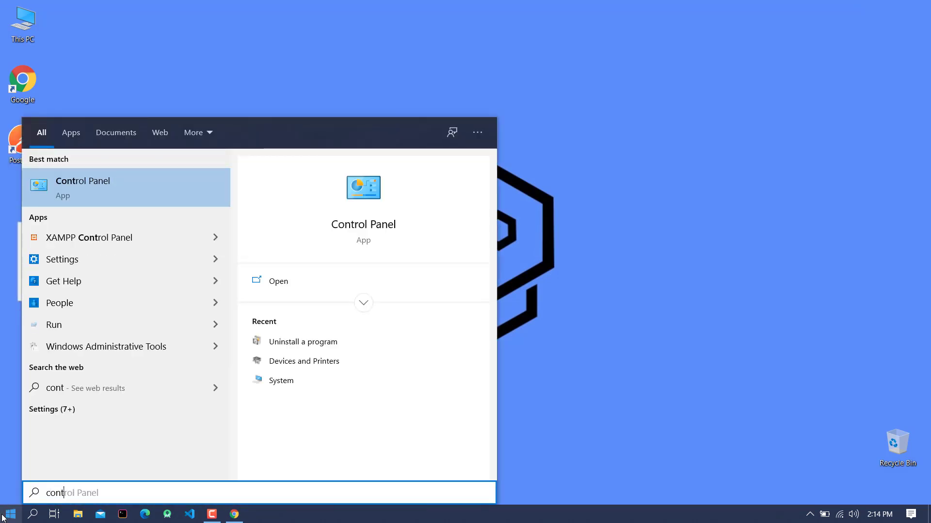
pyautogui.write('ro')
pyautogui.press('BackSpace')
pyautogui.press('BackSpace')
pyautogui.press('BackSpace')
pyautogui.press('BackSpace')
pyautogui.press('BackSpace')
pyautogui.press('BackSpace')
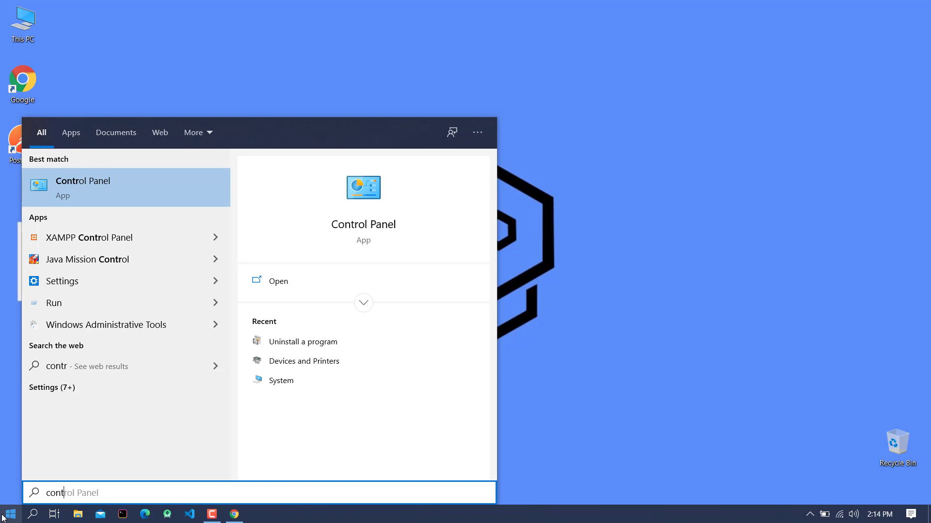
pyautogui.write('comm')
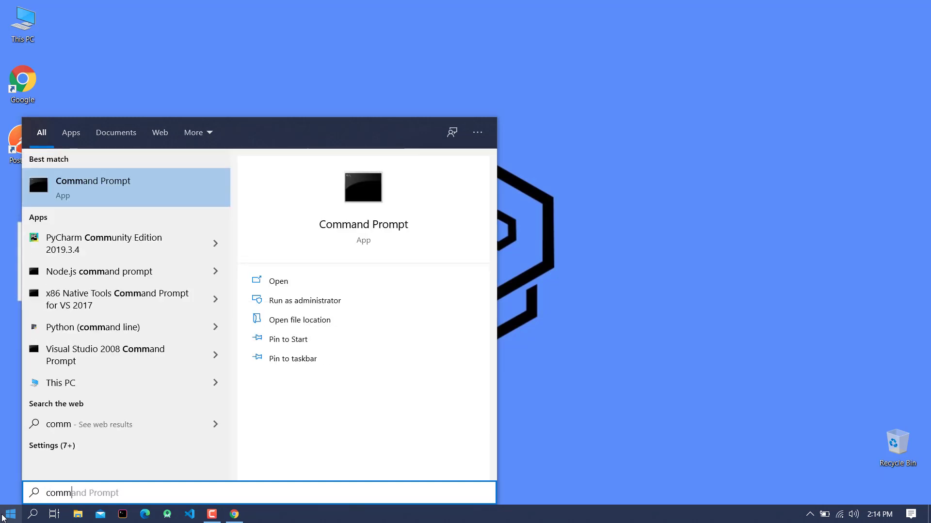
pyautogui.press('Return')
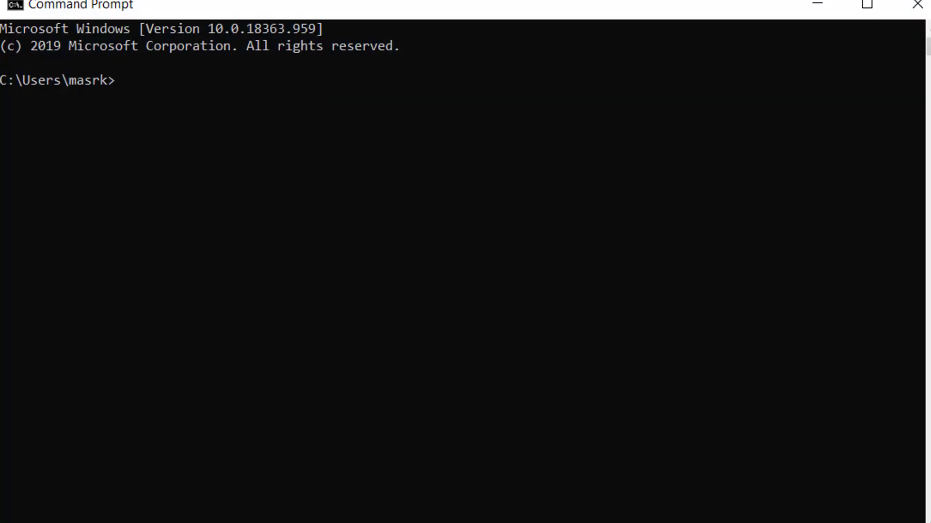
pyautogui.write('cd desktop')
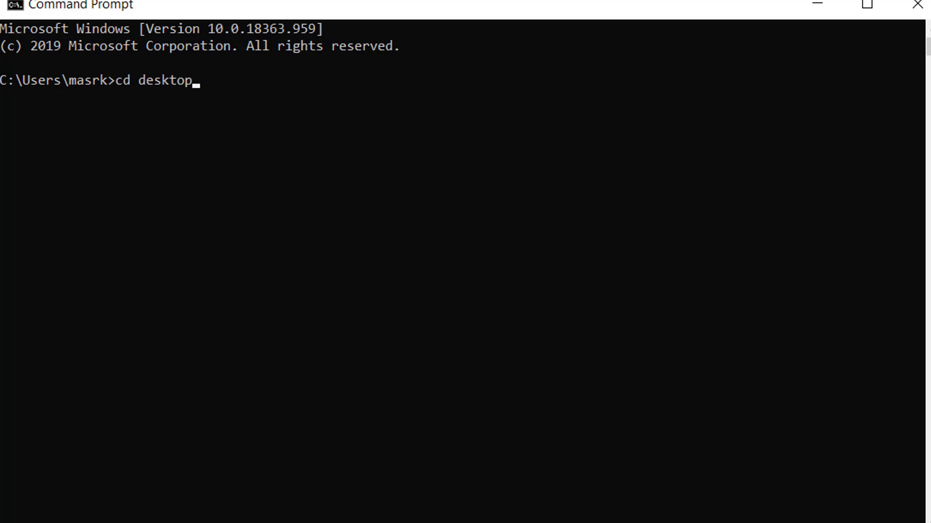
pyautogui.press('Return')
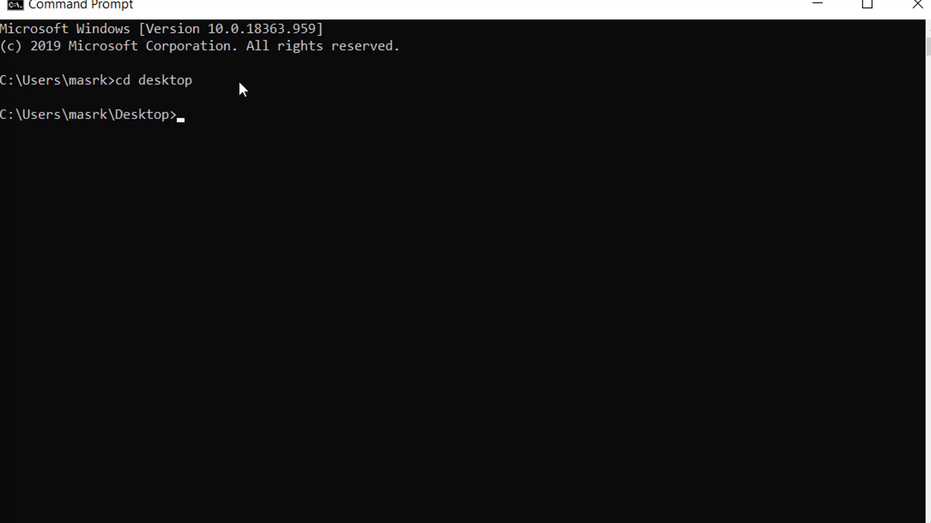
# Step: Run the pasted command as 'yarn create strapi-app firstapi'
pyautogui.hotkey('ctrl', 'v')
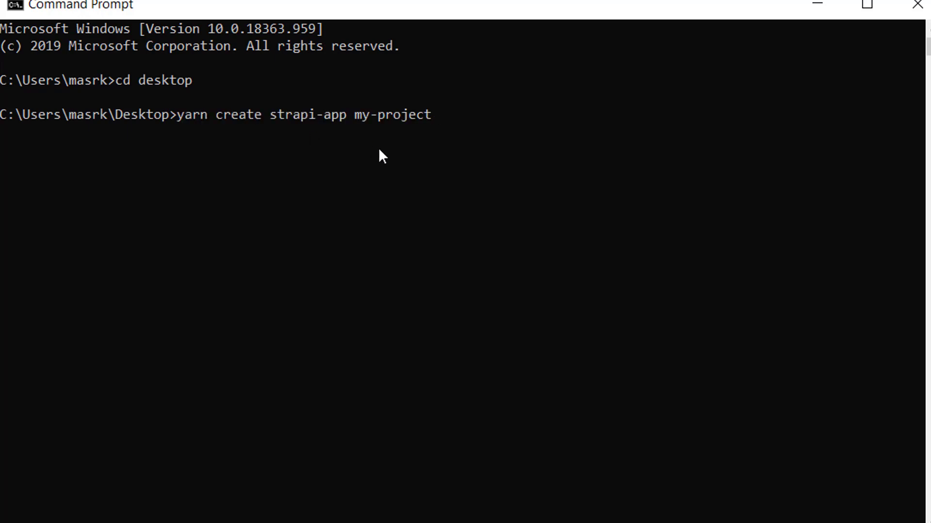
pyautogui.press('BackSpace')
pyautogui.press('BackSpace')
pyautogui.press('BackSpace')
pyautogui.press('BackSpace')
pyautogui.press('BackSpace')
pyautogui.press('BackSpace')
pyautogui.press('BackSpace')
pyautogui.press('BackSpace')
pyautogui.press('BackSpace')
pyautogui.press('BackSpace')
pyautogui.write('firstapi')
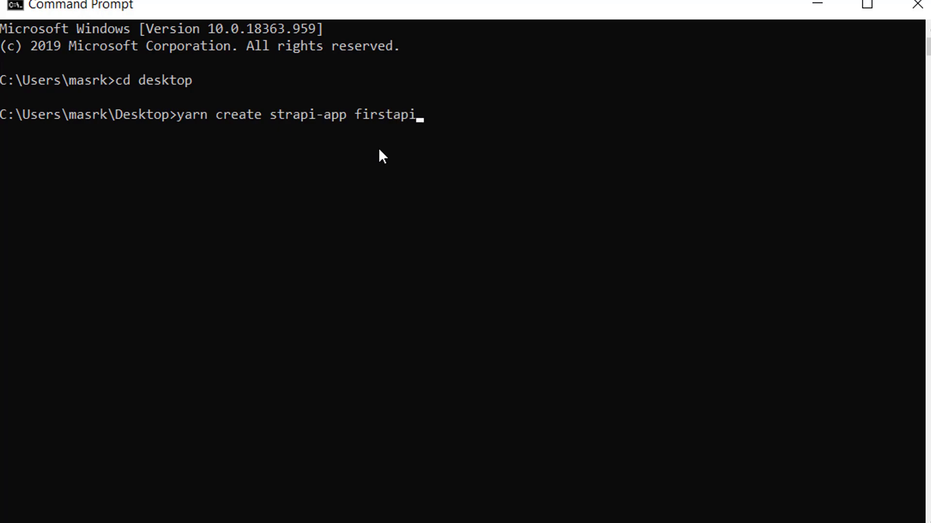
pyautogui.press('Return')
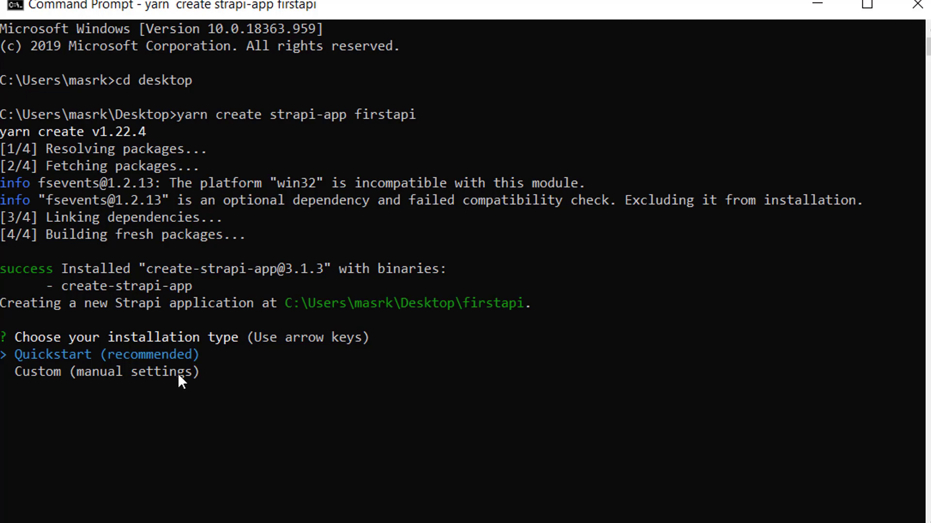
# Step: Choose the Custom (manual settings) installation type and mysql as the database client
pyautogui.press('Down')
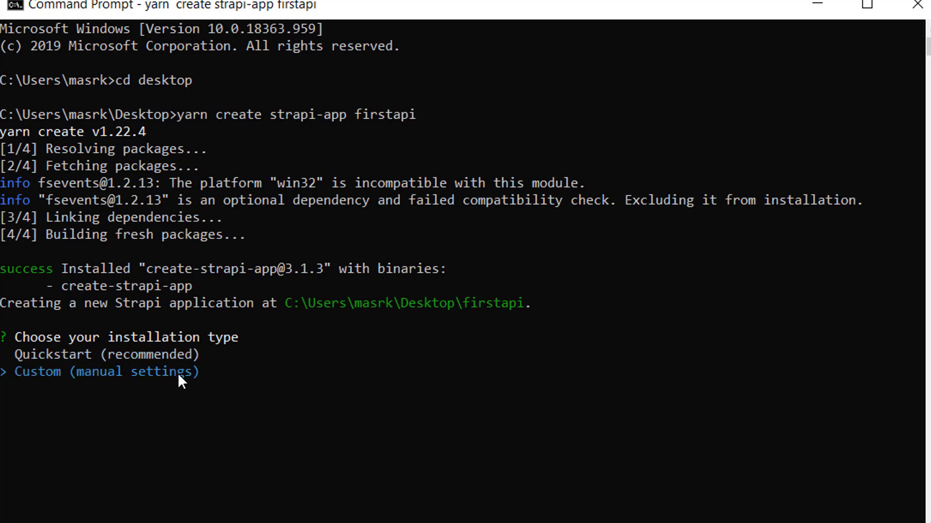
pyautogui.press('Return')
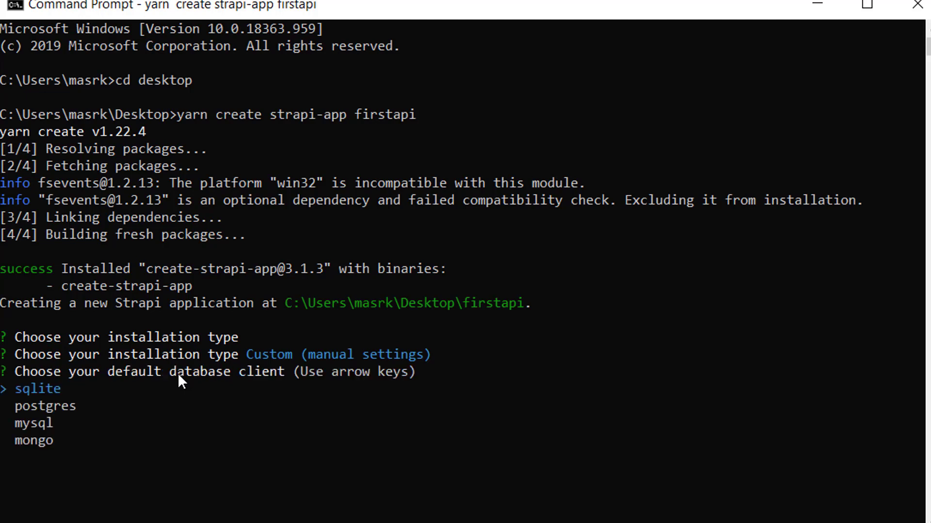
pyautogui.press('Down')
pyautogui.press('Down')
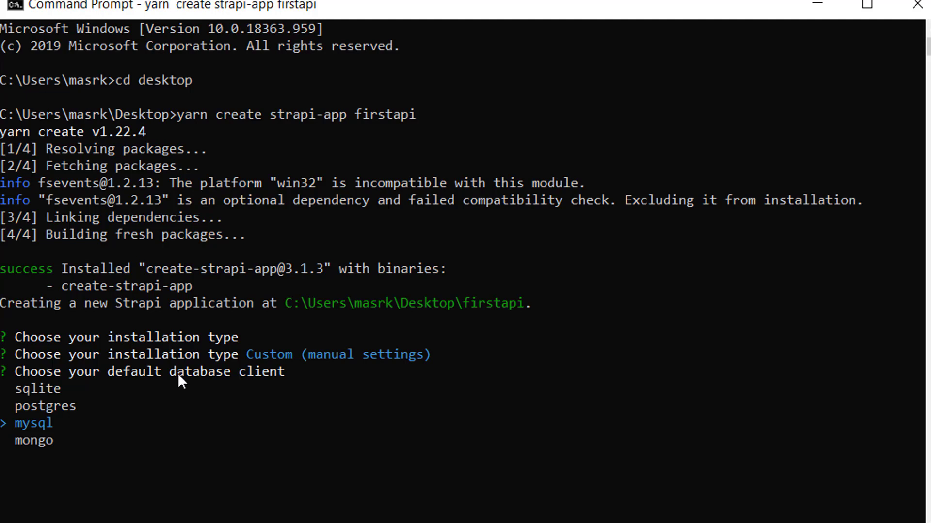
pyautogui.press('Return')
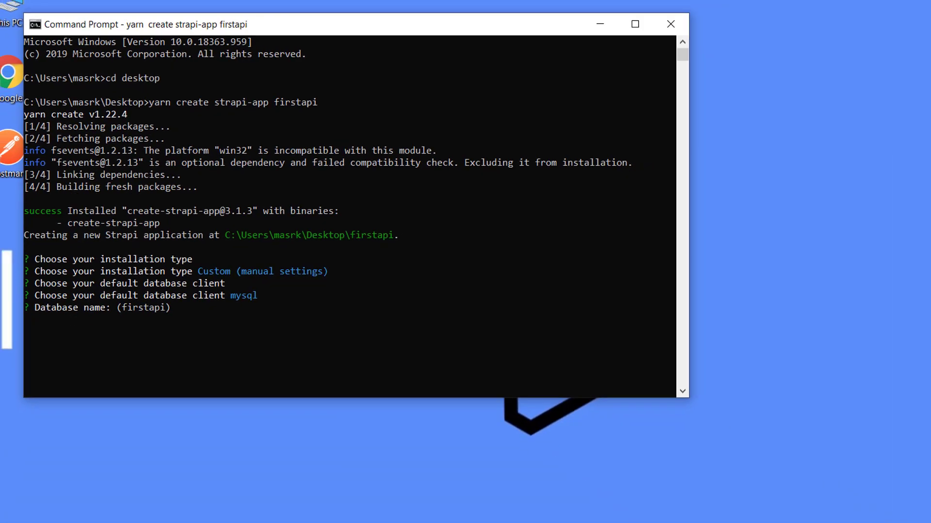
pyautogui.hotkey('alt', 'Tab')
# Step: Create an empty database named firstapi in phpMyAdmin at localhost/phpmyadmin and open it
pyautogui.click(166, 9)
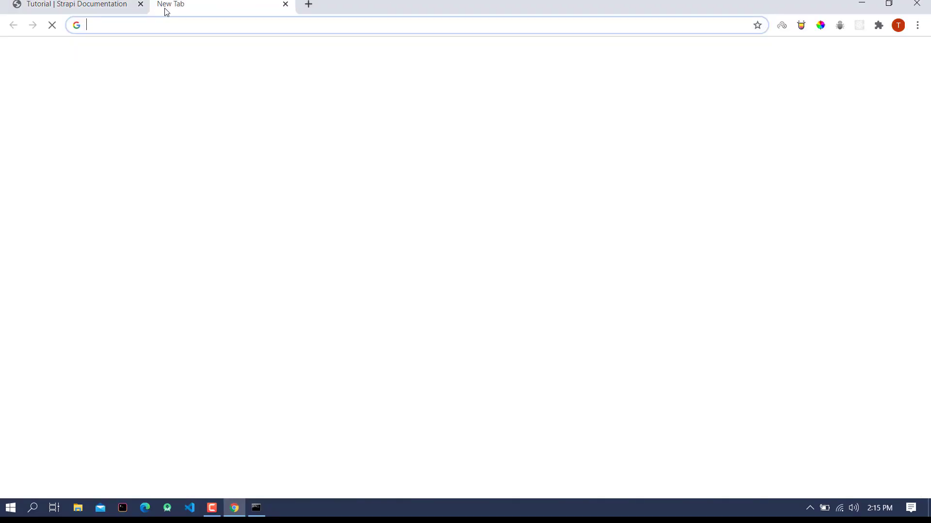
pyautogui.write('loca')
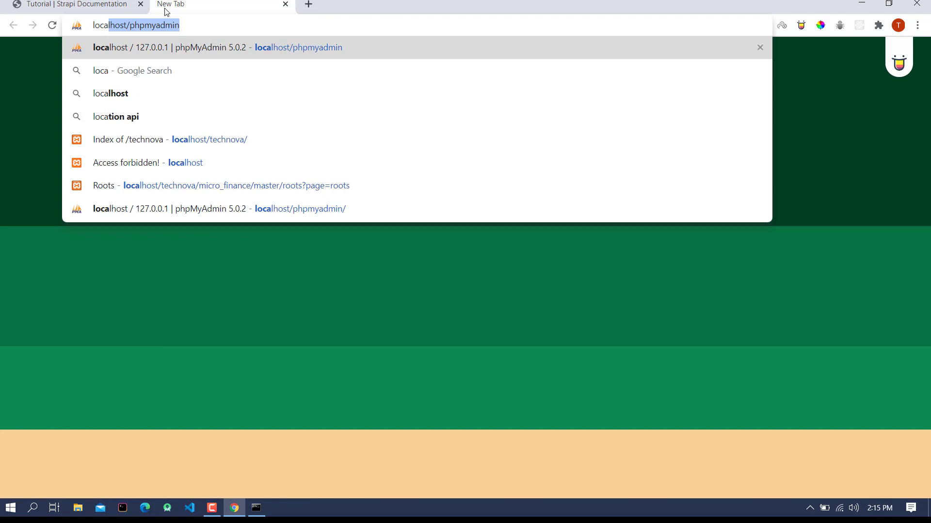
pyautogui.press('Return')
pyautogui.click(37, 114)
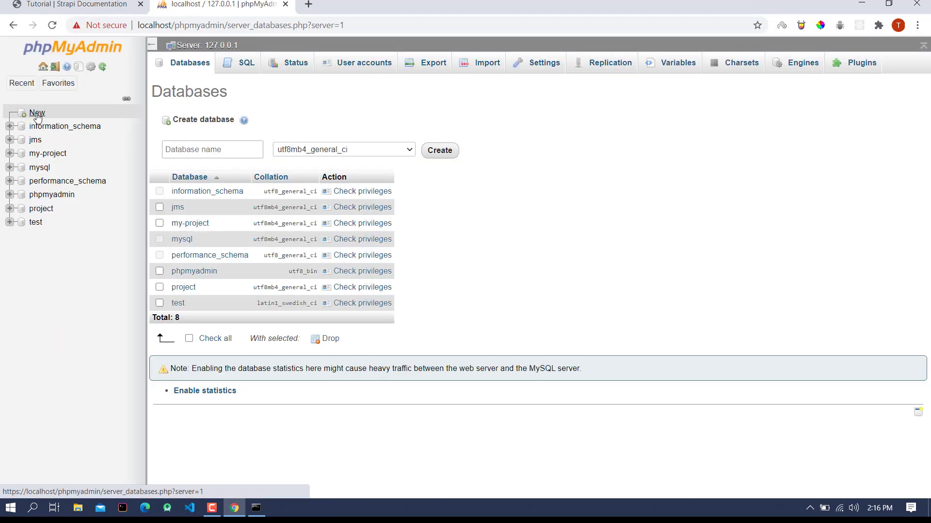
pyautogui.click(205, 144)
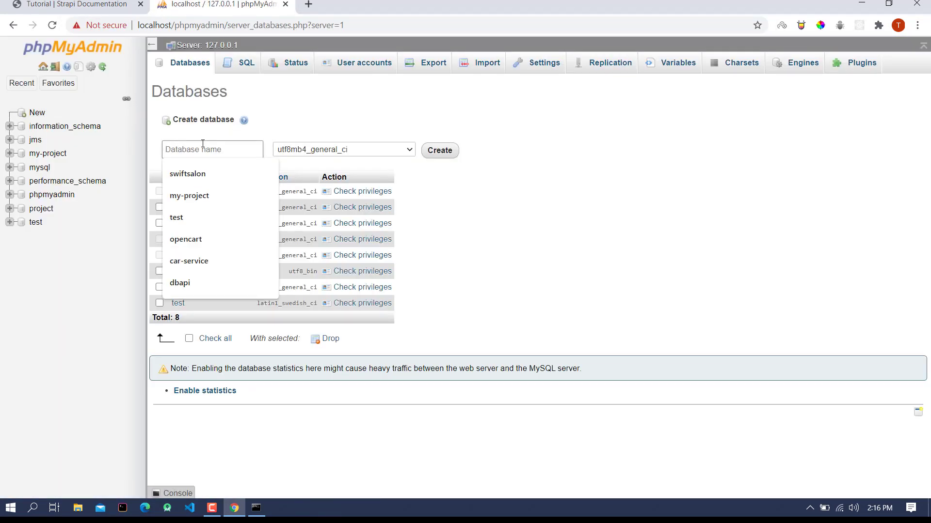
pyautogui.write('firs')
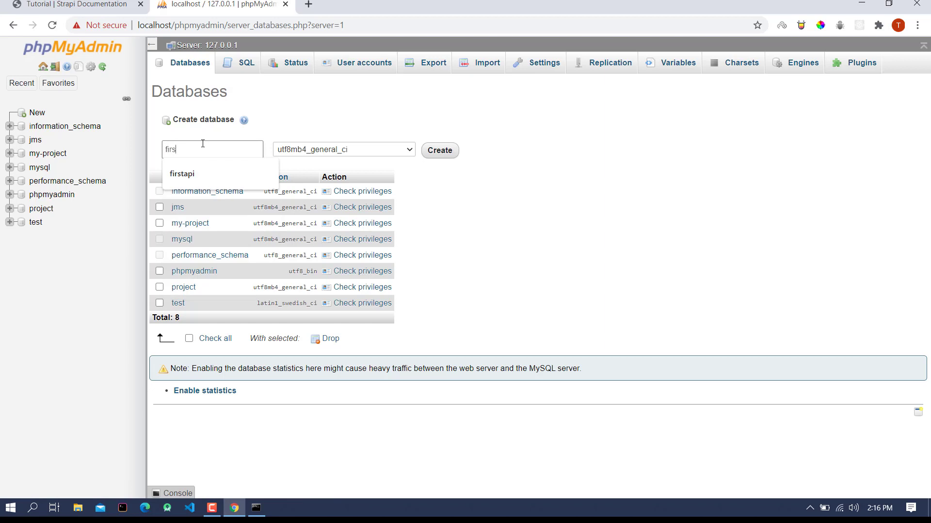
pyautogui.write('tapi')
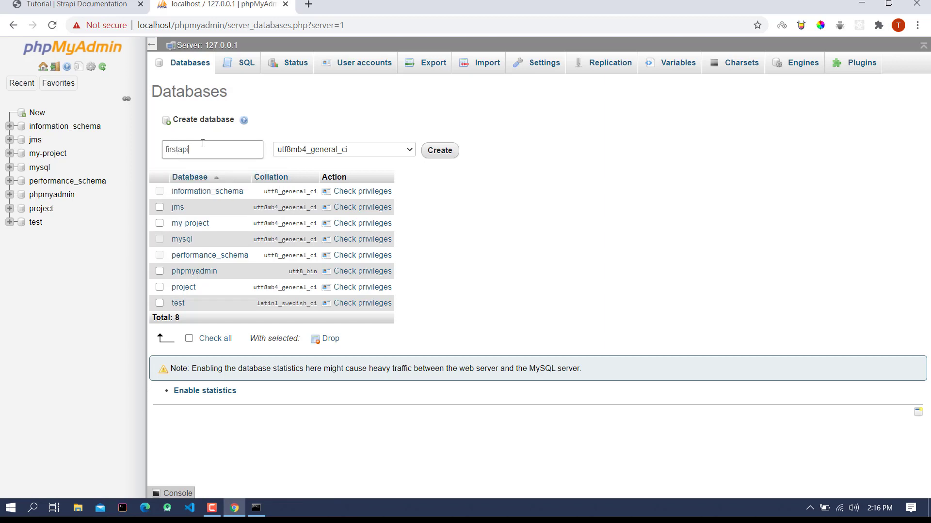
pyautogui.click(440, 151)
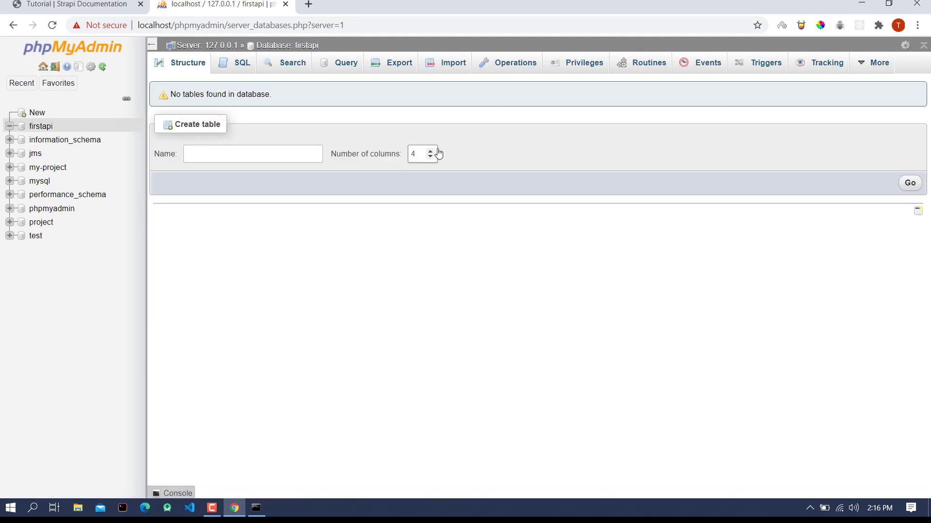
pyautogui.click(35, 127)
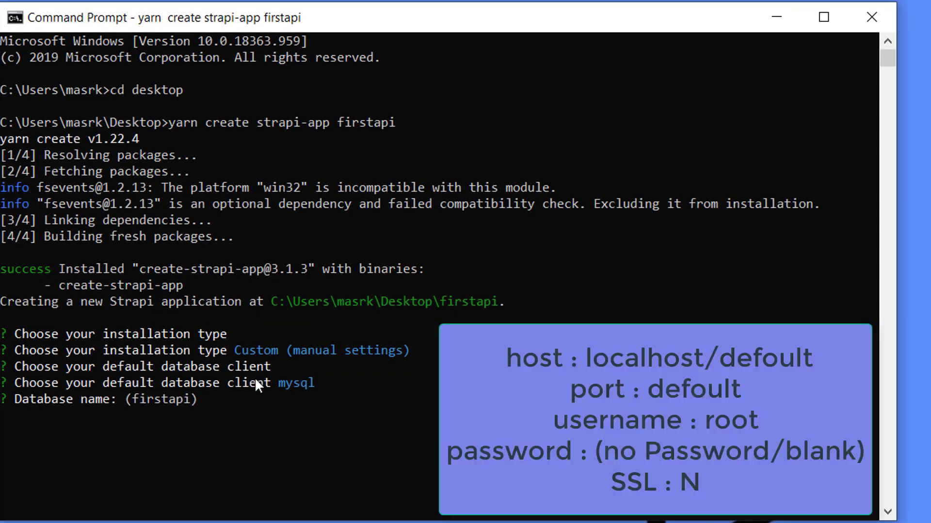
# Step: Enter database firstapi, default host 127.0.0.1 and port 3306, user root, blank password, SSL N
pyautogui.write('firsta')
pyautogui.write('pi')
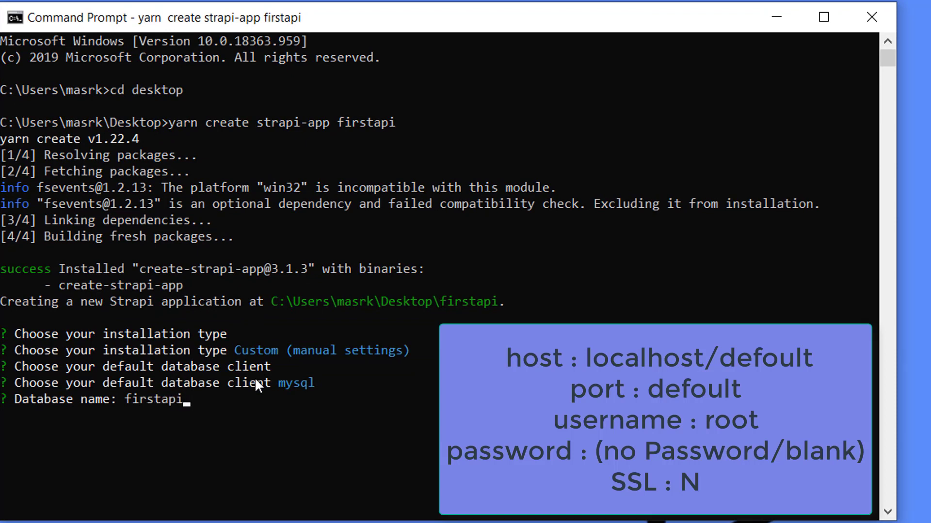
pyautogui.press('Return')
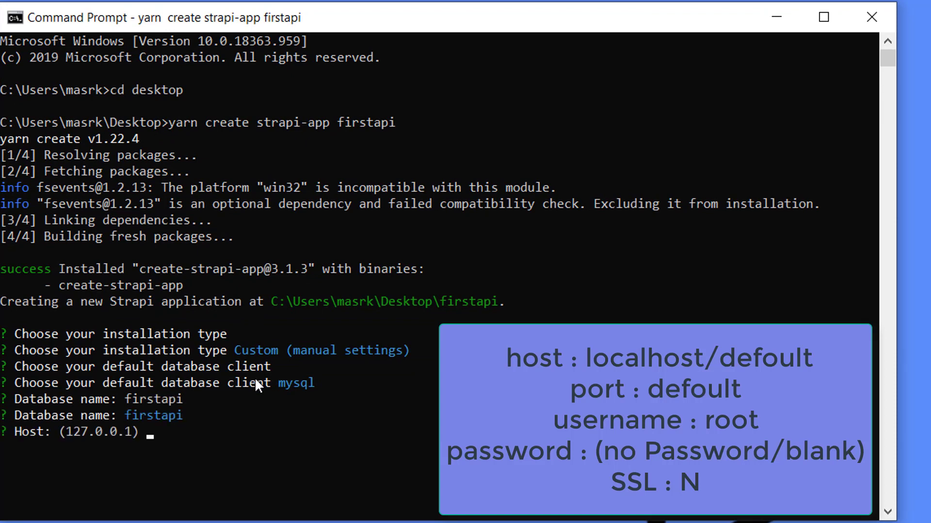
pyautogui.press('Return')
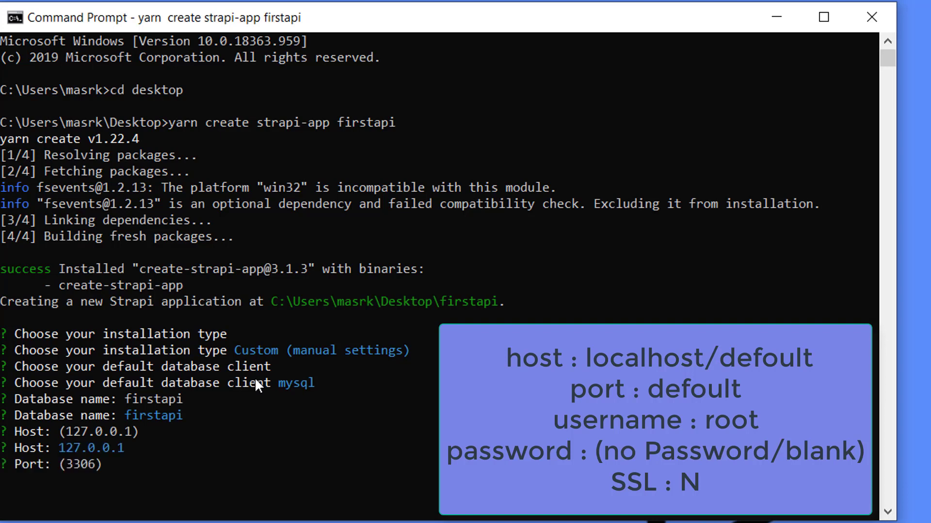
pyautogui.press('Return')
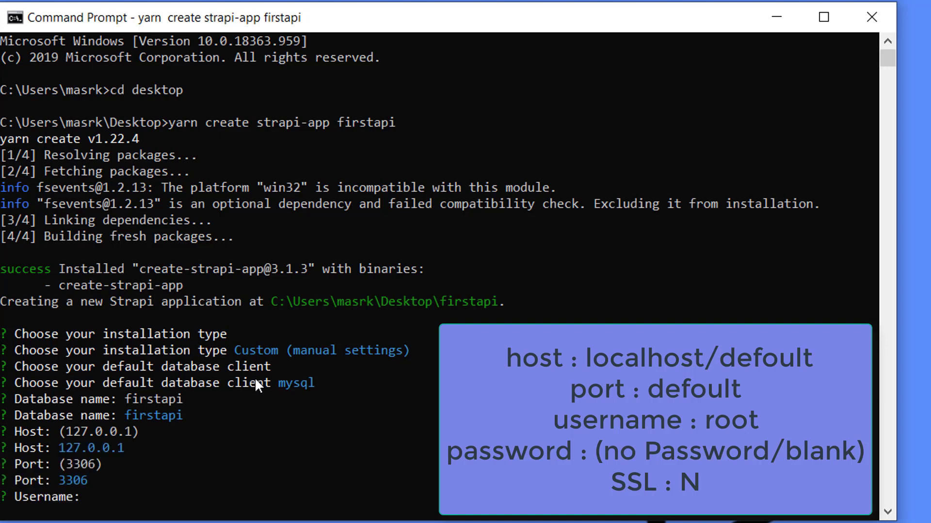
pyautogui.write('root')
pyautogui.press('Return')
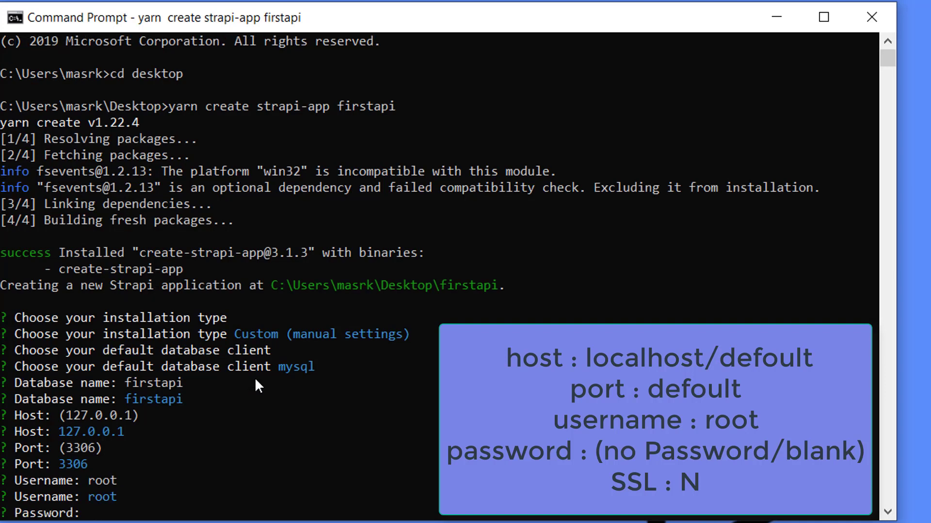
pyautogui.press('Return')
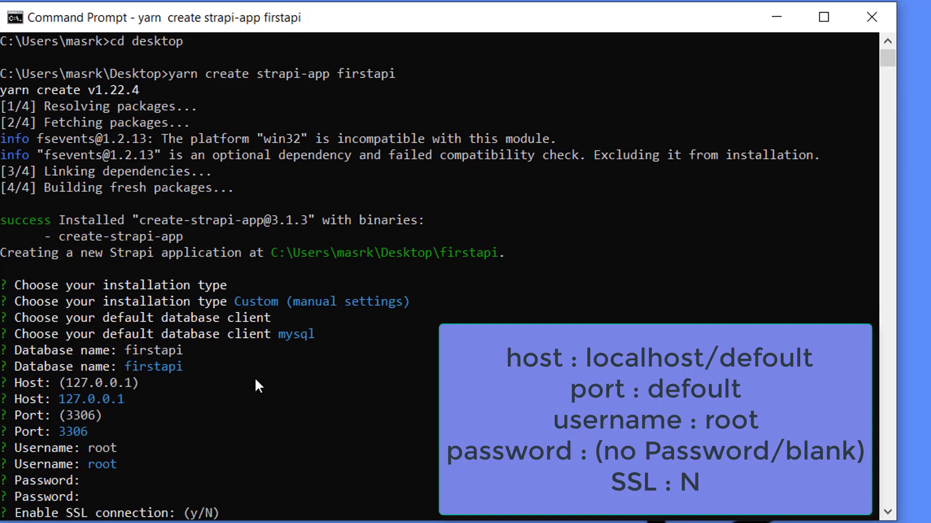
pyautogui.write('N')
pyautogui.press('Return')
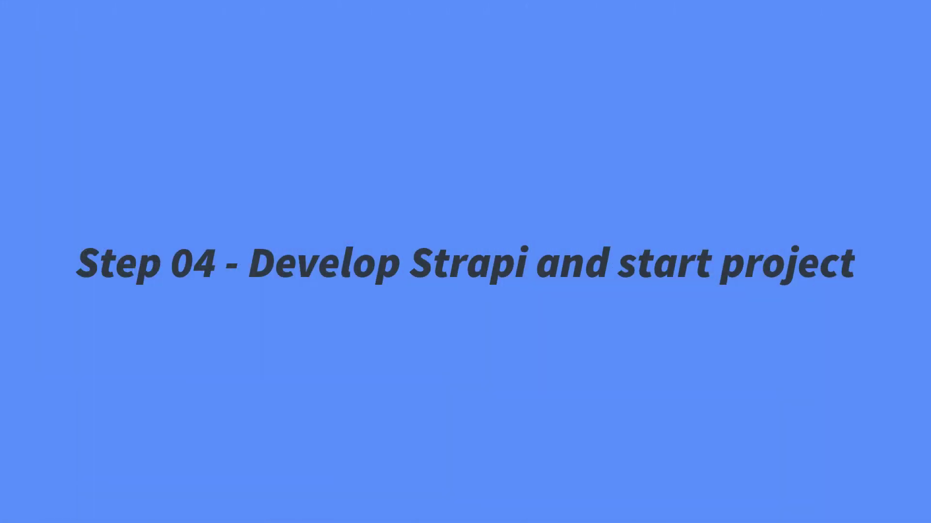
# Step: Move into the firstapi folder and start its Strapi server with 'yarn strapi develop'
pyautogui.click(344, 493)
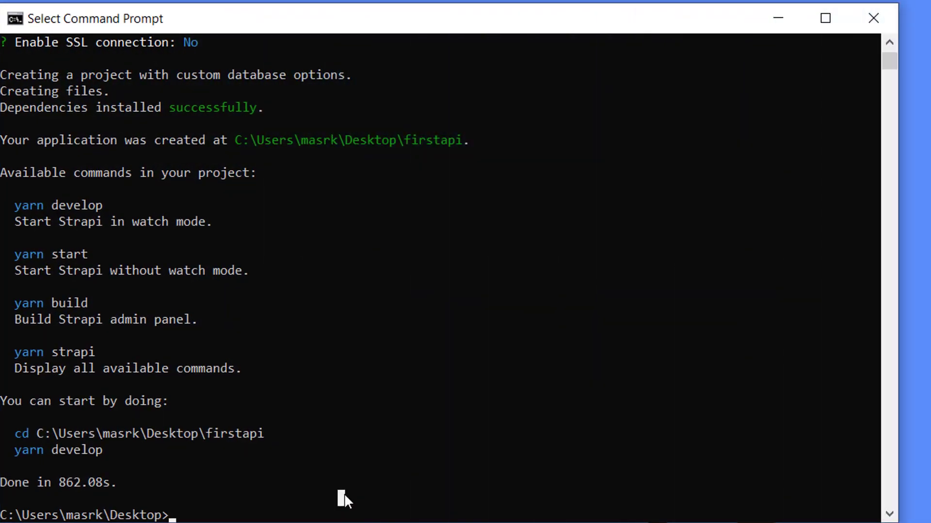
pyautogui.click(335, 513)
pyautogui.write('cd firstapi')
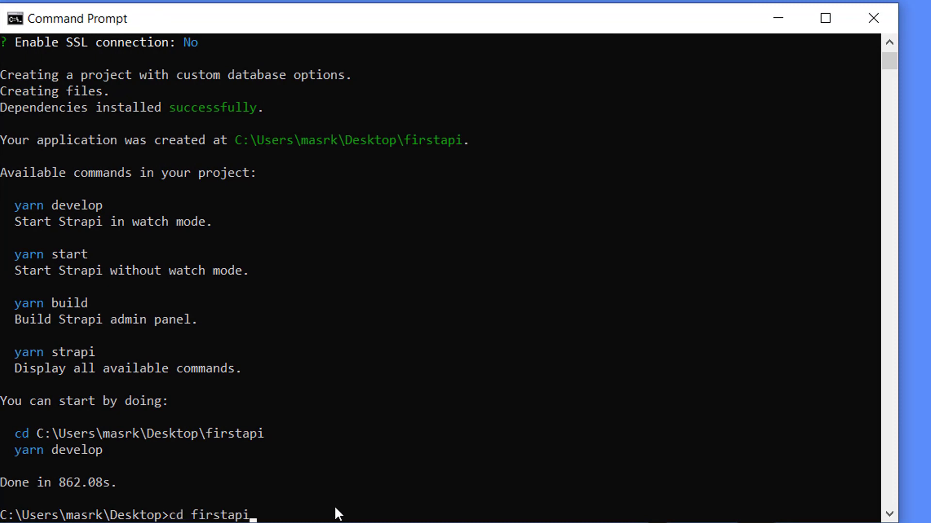
pyautogui.press('Return')
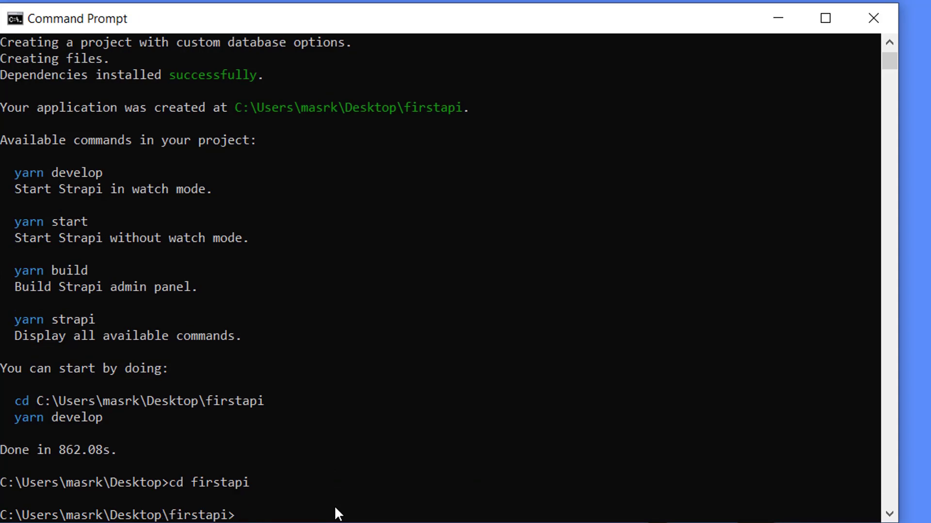
pyautogui.write('yarn strapi de')
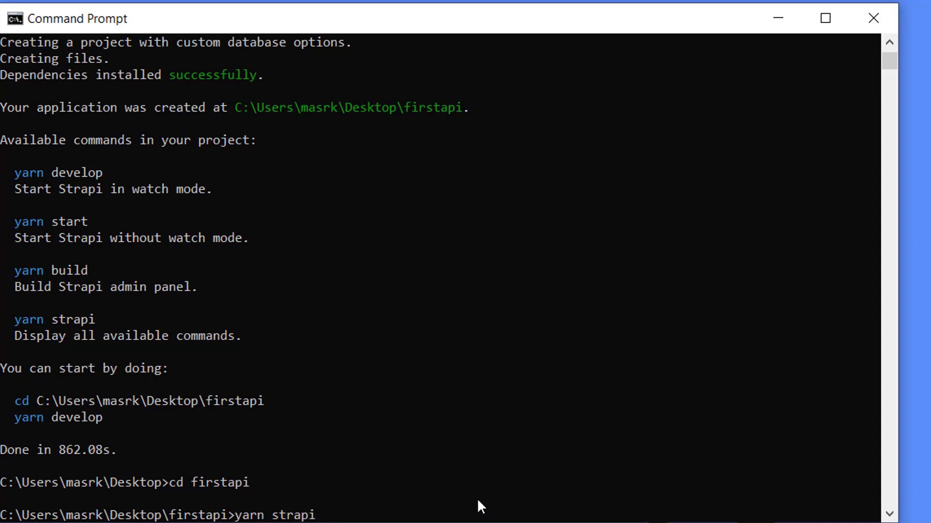
pyautogui.write('velop')
pyautogui.press('Return')
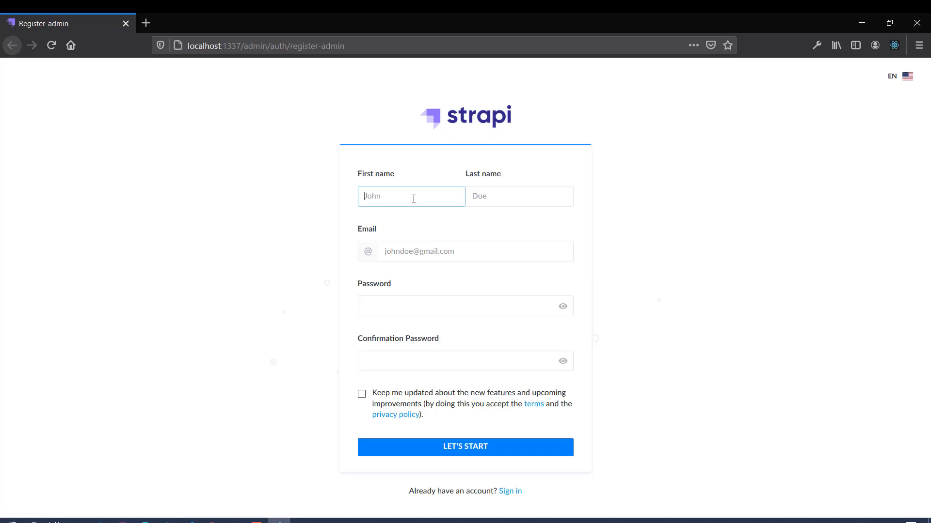
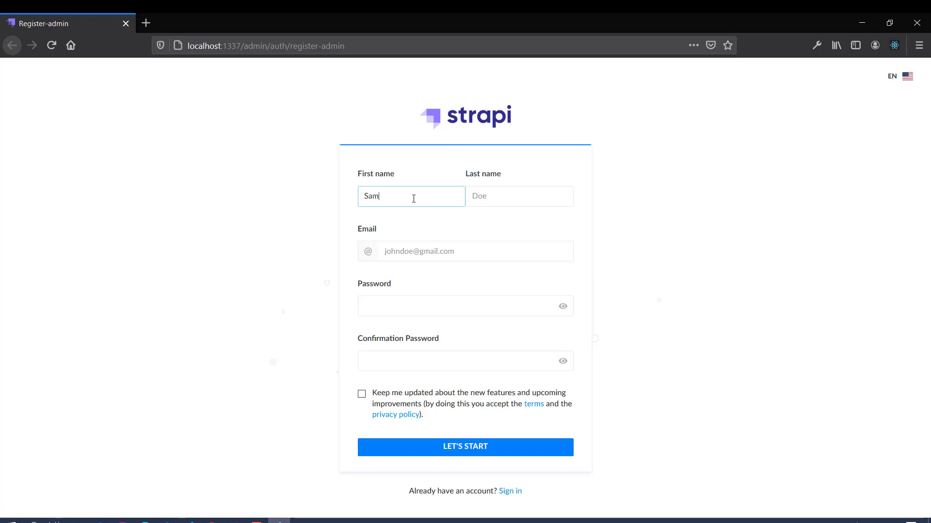
# Step: Register the admin with first name, last name, e-mail and password, declining Firefox's save-login offer
pyautogui.click(508, 200)
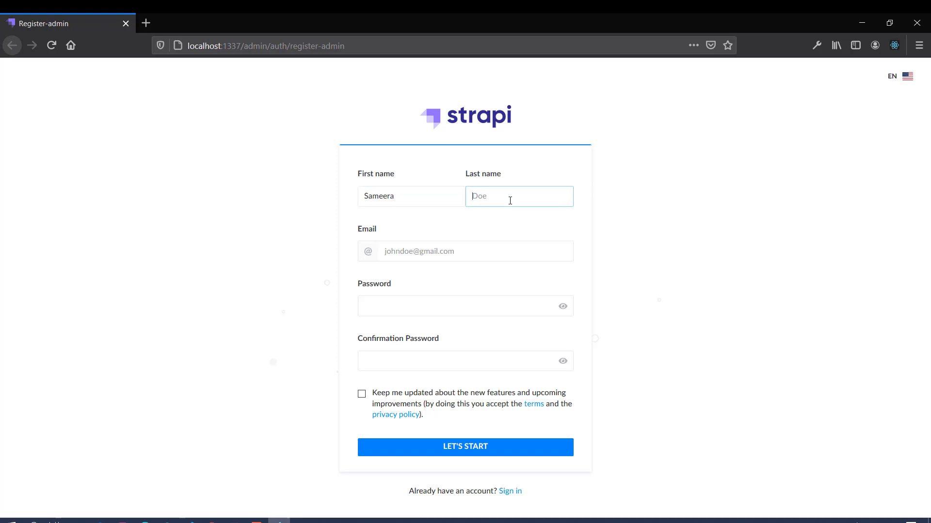
pyautogui.click(464, 252)
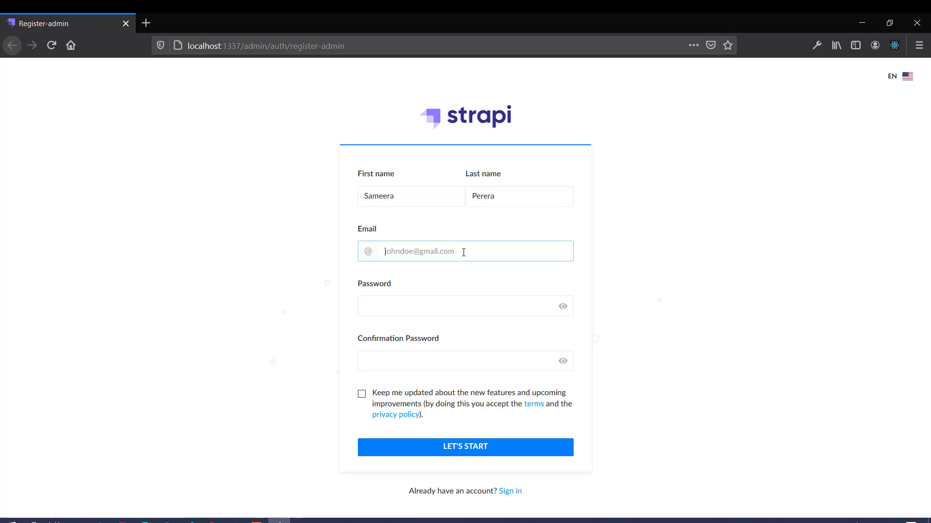
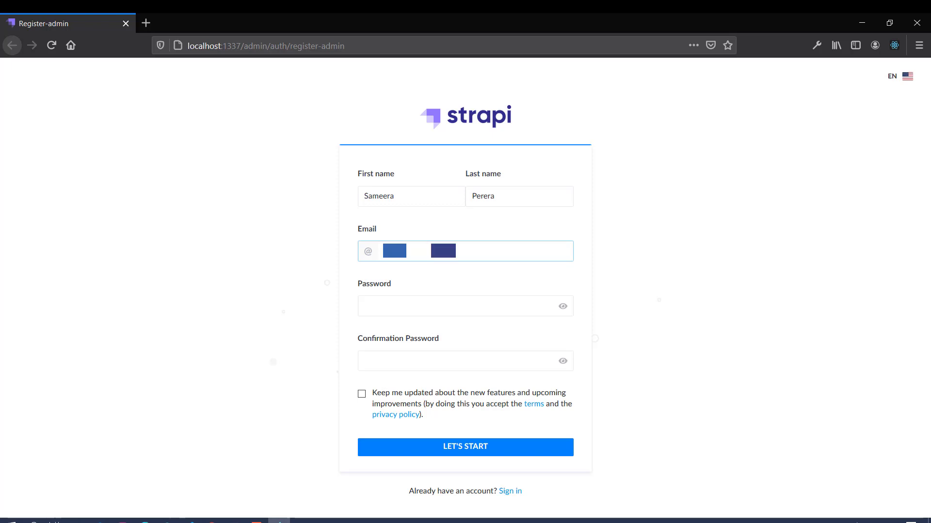
pyautogui.click(430, 305)
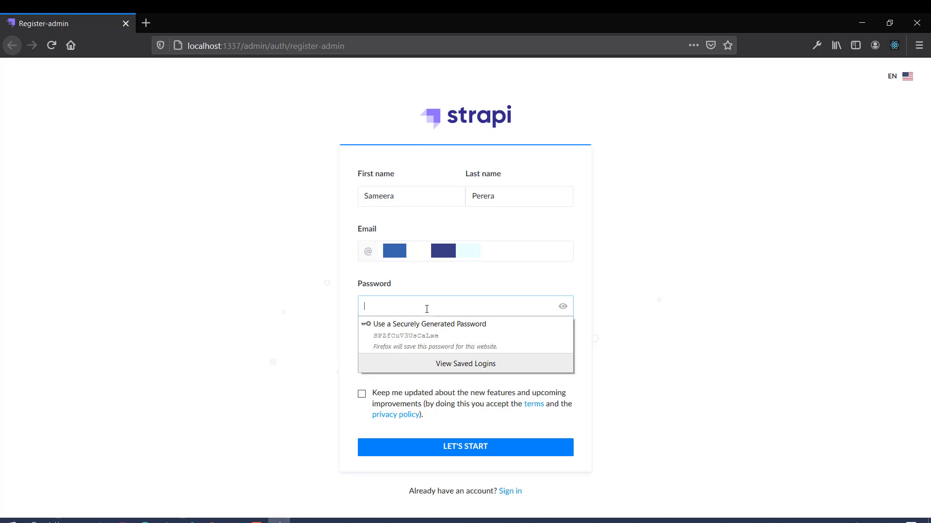
pyautogui.write('•••••••')
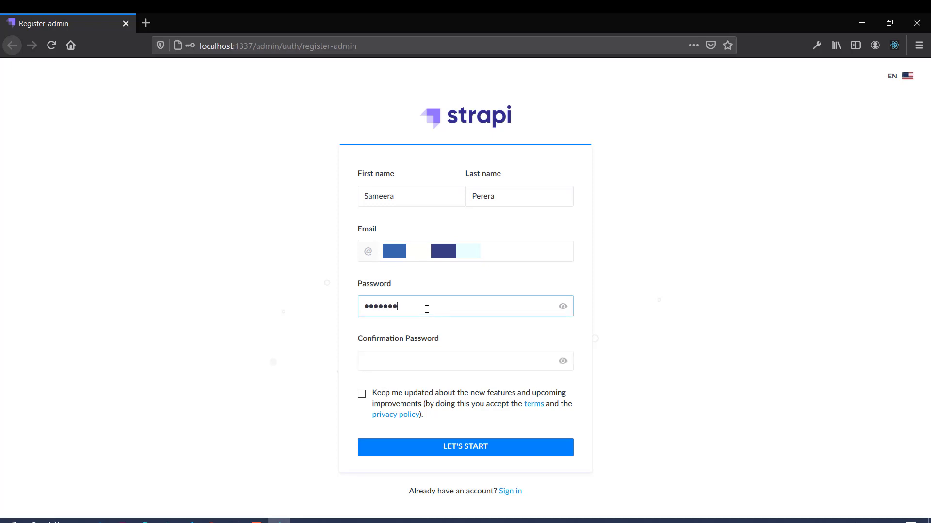
pyautogui.write('•••')
pyautogui.click(416, 364)
pyautogui.write('••••••••')
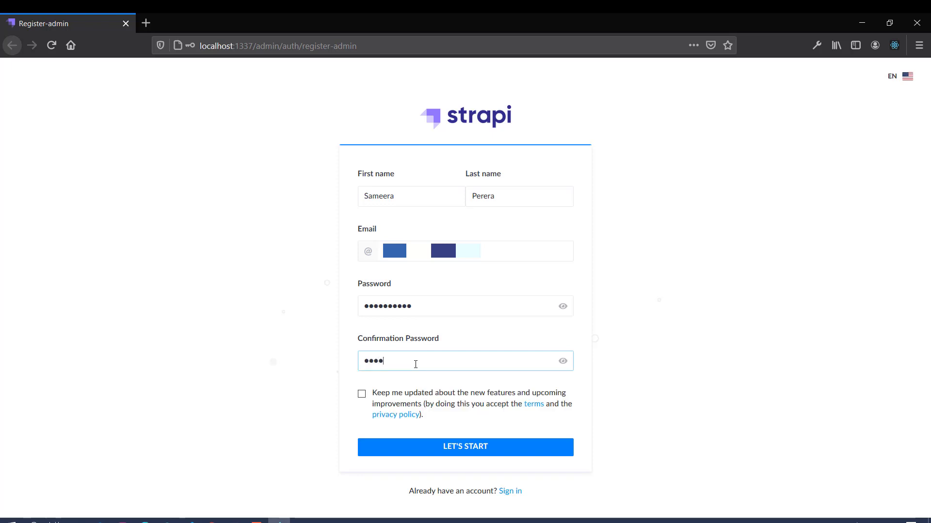
pyautogui.write('••')
pyautogui.click(442, 446)
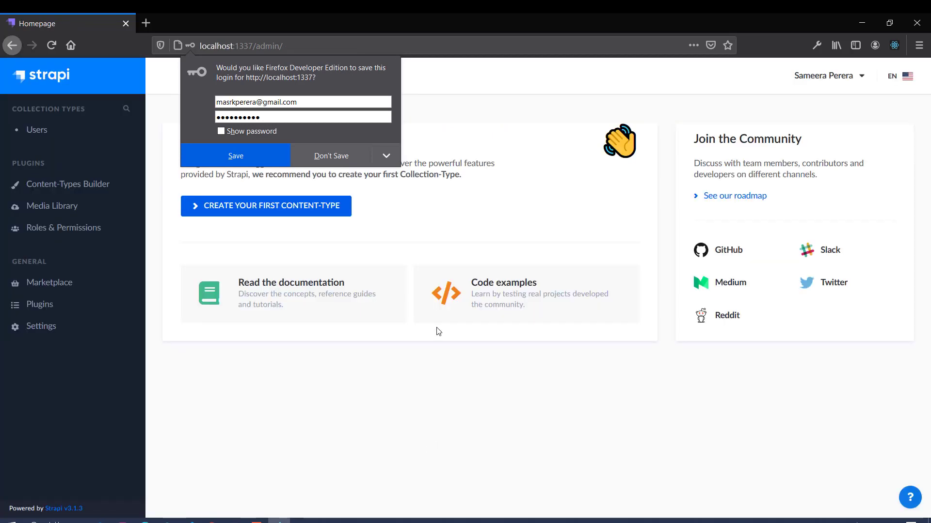
pyautogui.click(341, 161)
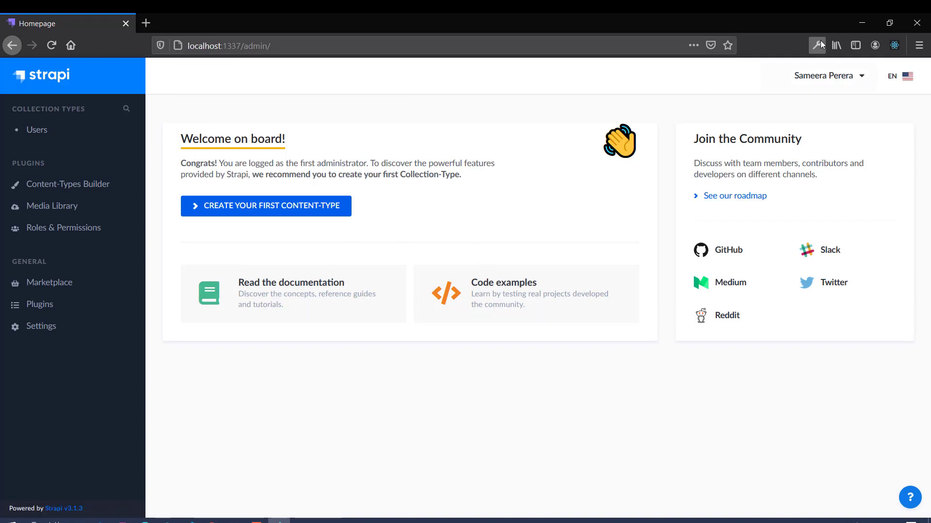
# Step: Load localhost/phpmyadmin in a new tab and open the firstapi database
pyautogui.click(146, 23)
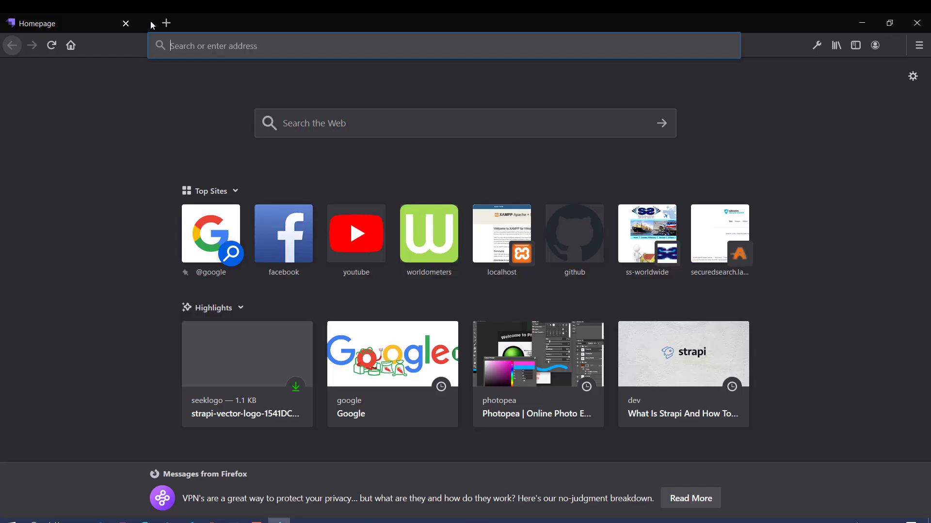
pyautogui.write('localhost/php')
pyautogui.press('Return')
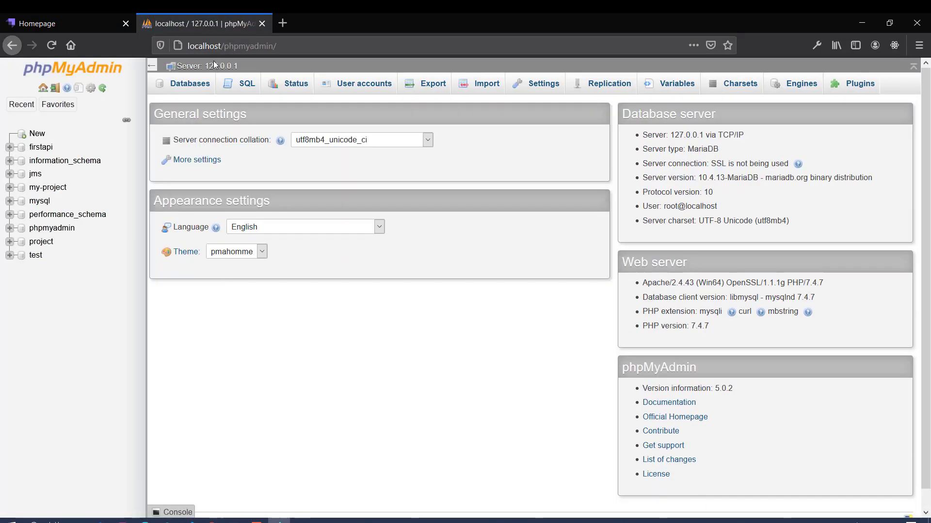
pyautogui.click(42, 147)
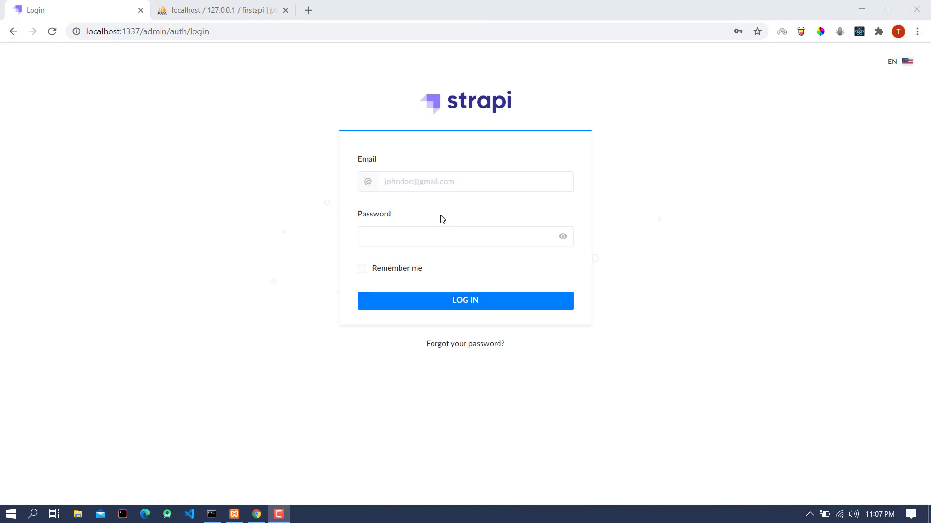
# Step: Log in to the Strapi admin with the administrator's e-mail and password
pyautogui.click(436, 183)
pyautogui.hotkey('ctrl', 'v')
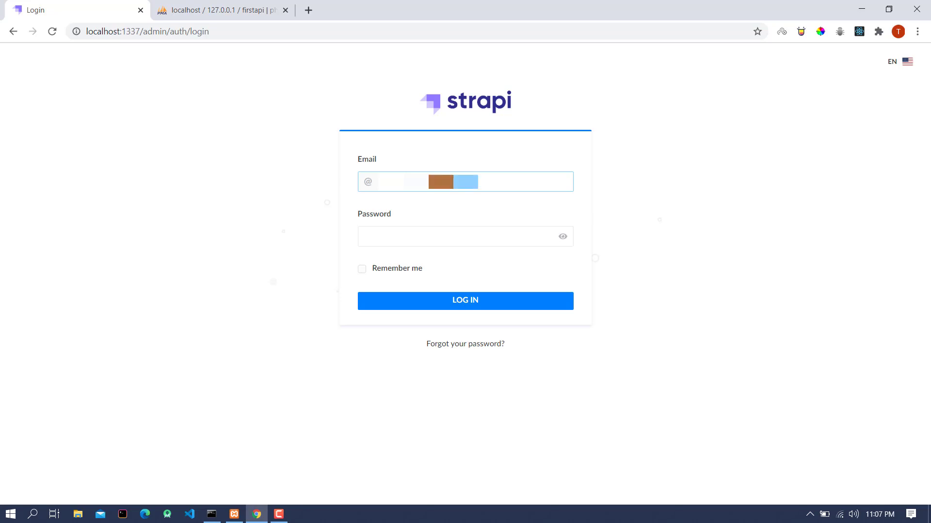
pyautogui.click(422, 232)
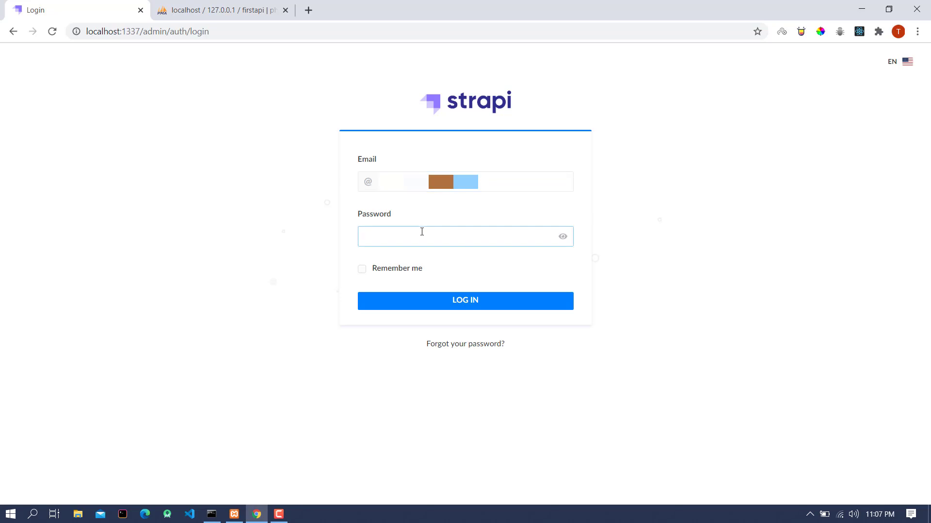
pyautogui.write('•')
pyautogui.press('Return')
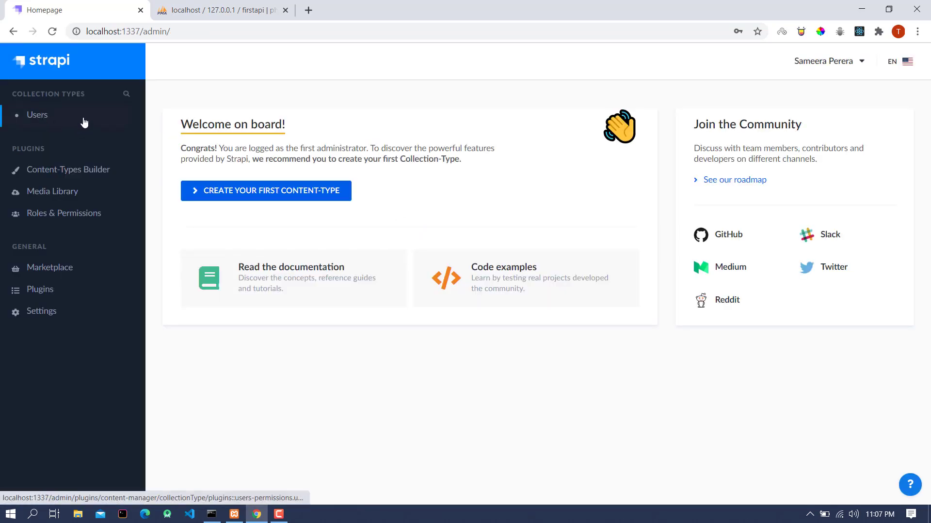
# Step: In the Content-Types Builder, create a new collection type named footballers
pyautogui.click(73, 173)
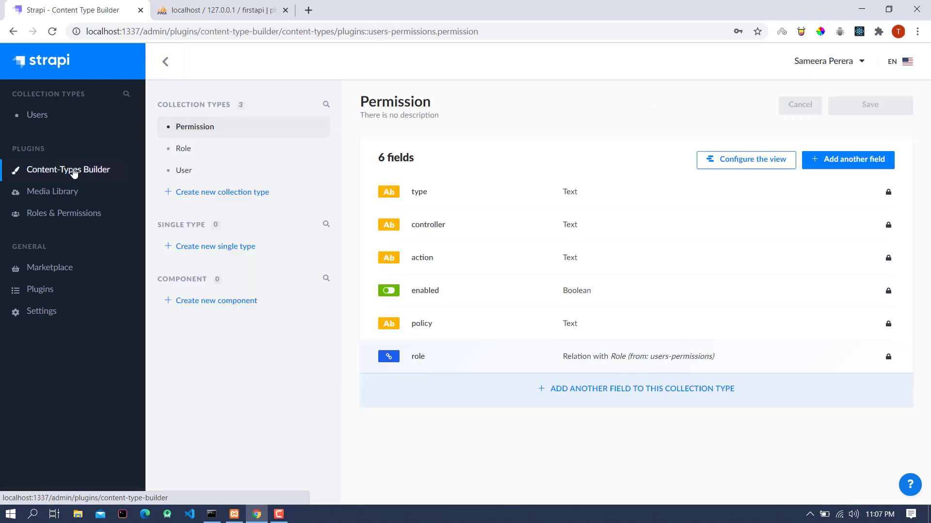
pyautogui.click(193, 196)
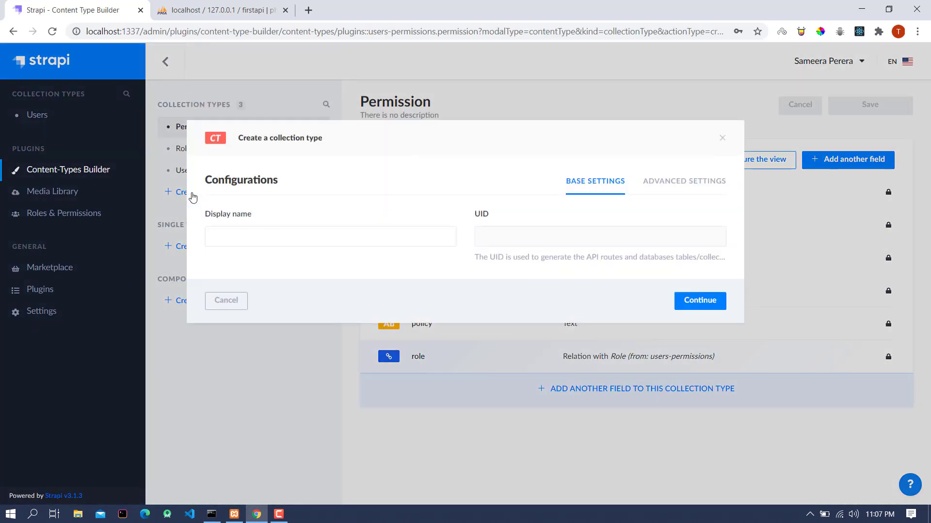
pyautogui.click(250, 235)
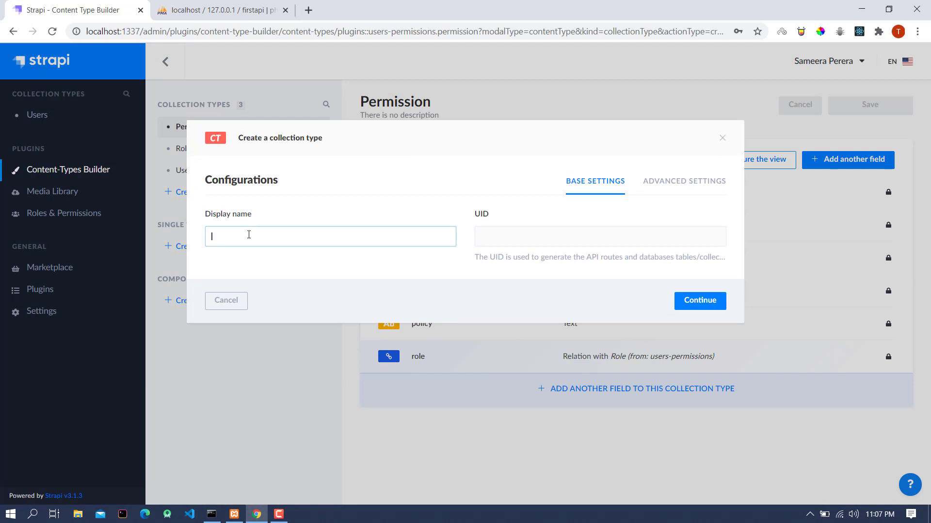
pyautogui.write('footballers')
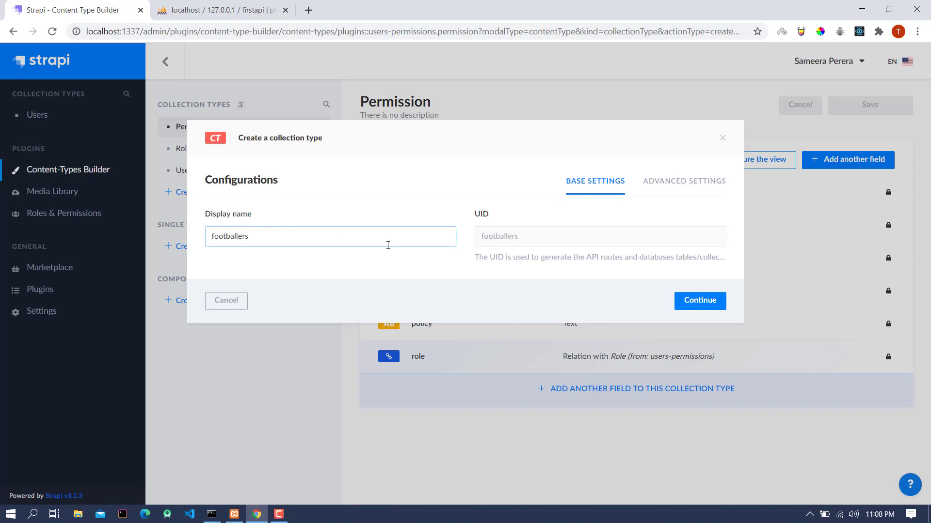
pyautogui.click(678, 300)
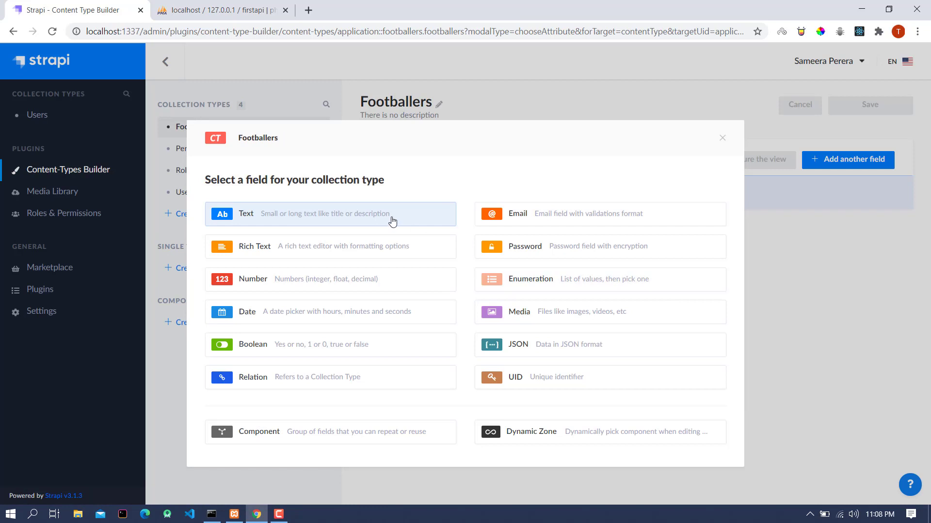
# Step: Add first_name and last_name text fields to footballers
pyautogui.click(393, 222)
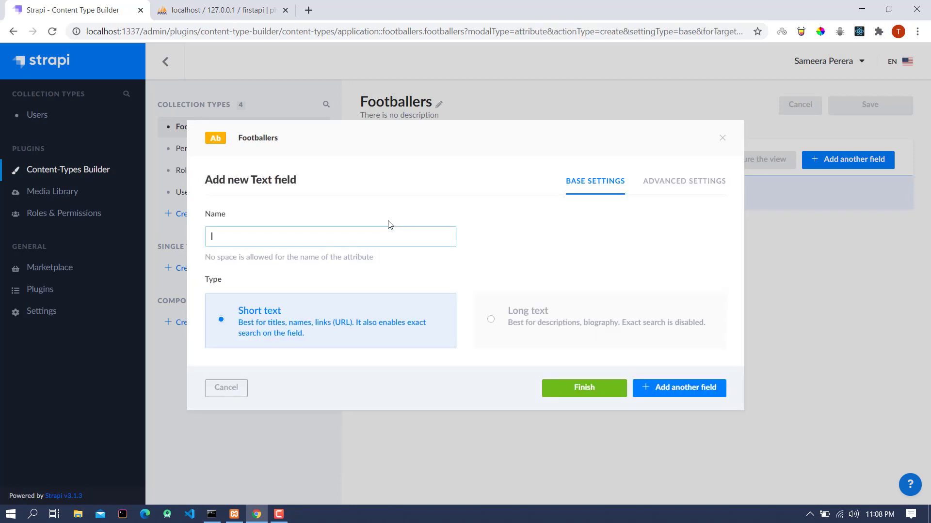
pyautogui.write('first_name')
pyautogui.click(655, 388)
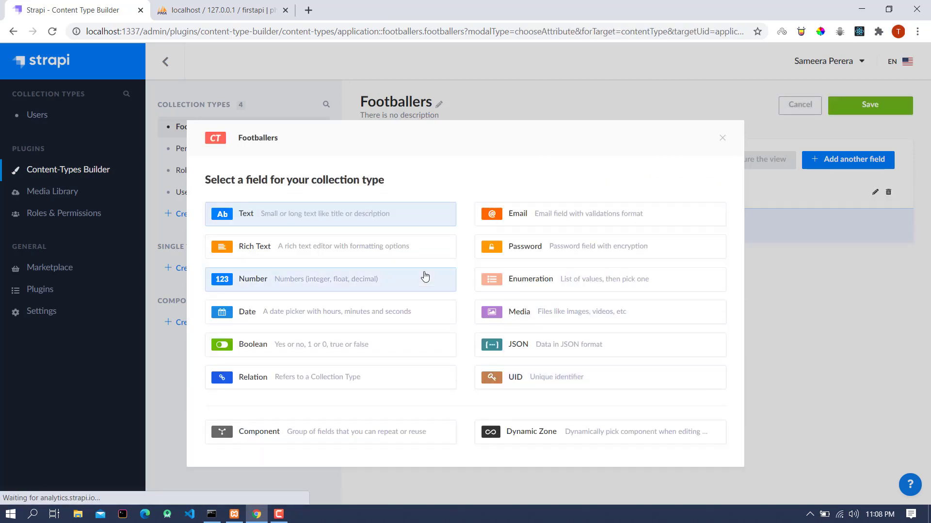
pyautogui.click(343, 226)
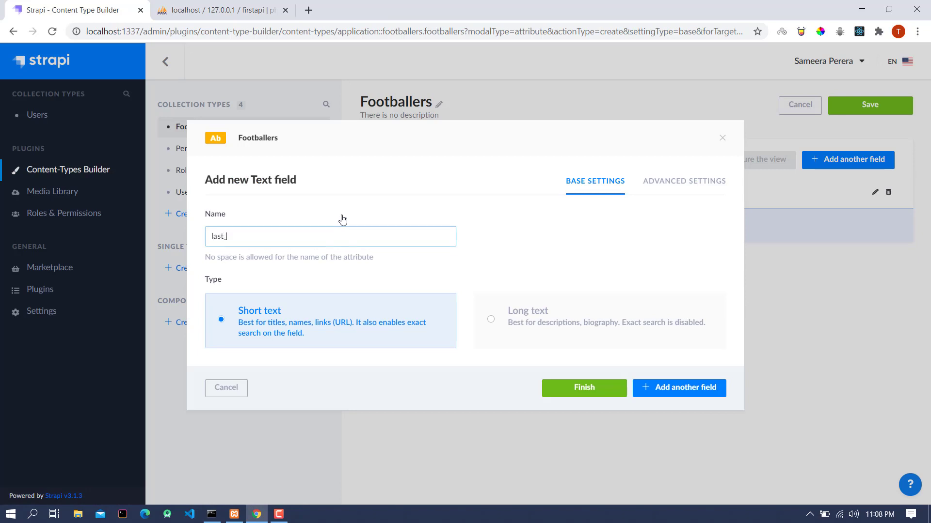
pyautogui.click(705, 388)
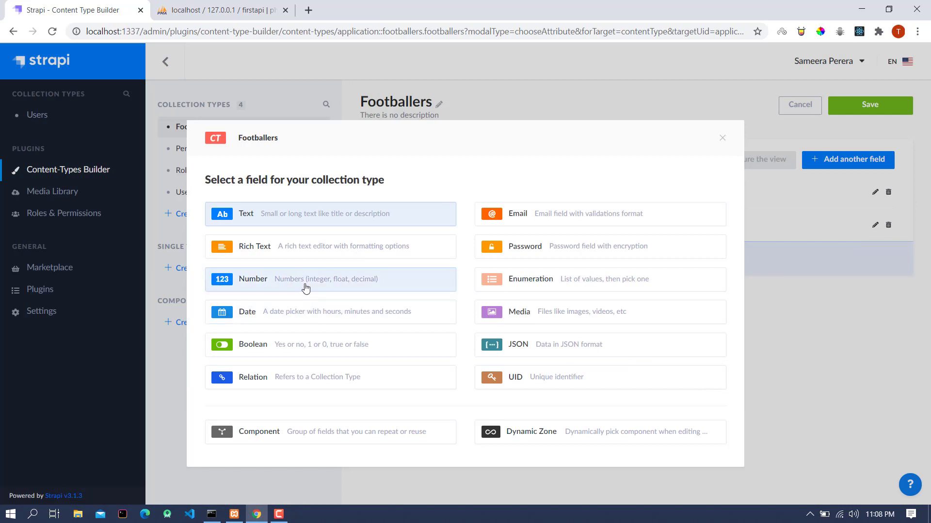
# Step: Add an integer number field age and save the Footballers collection type
pyautogui.click(305, 286)
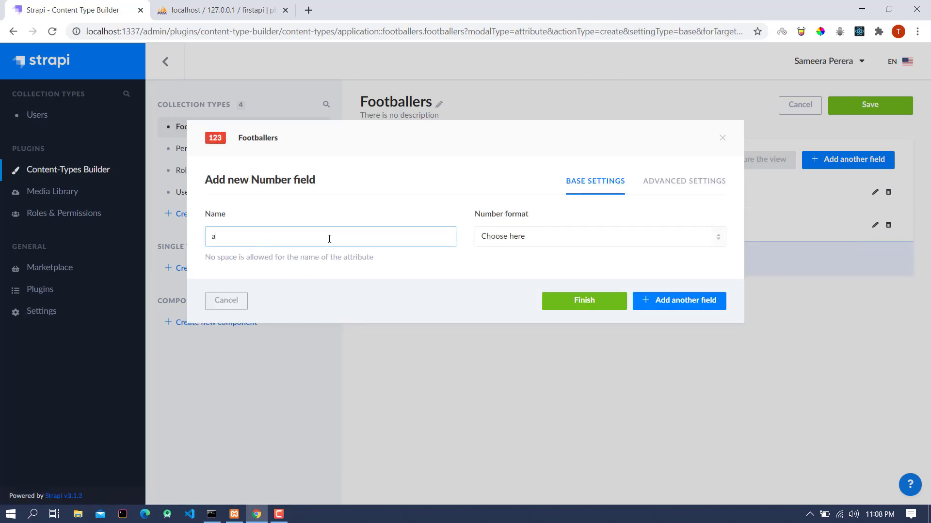
pyautogui.click(507, 237)
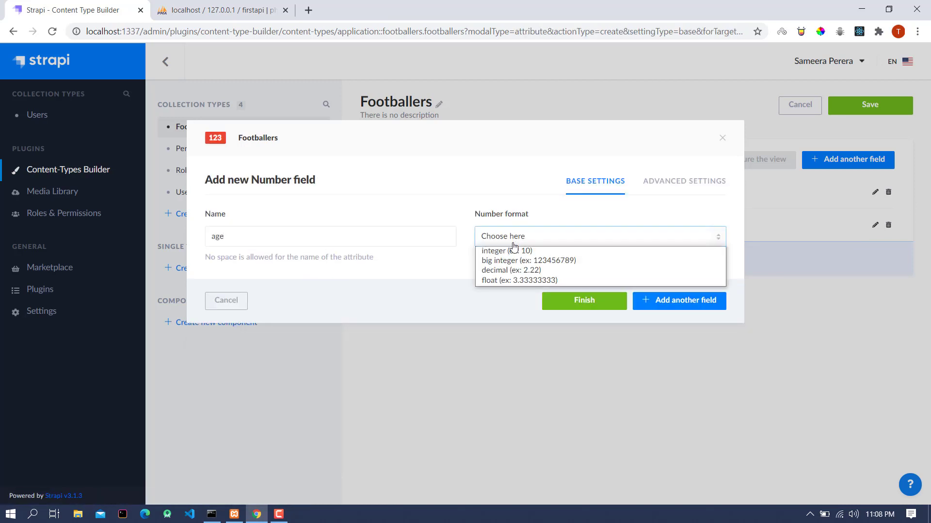
pyautogui.click(513, 250)
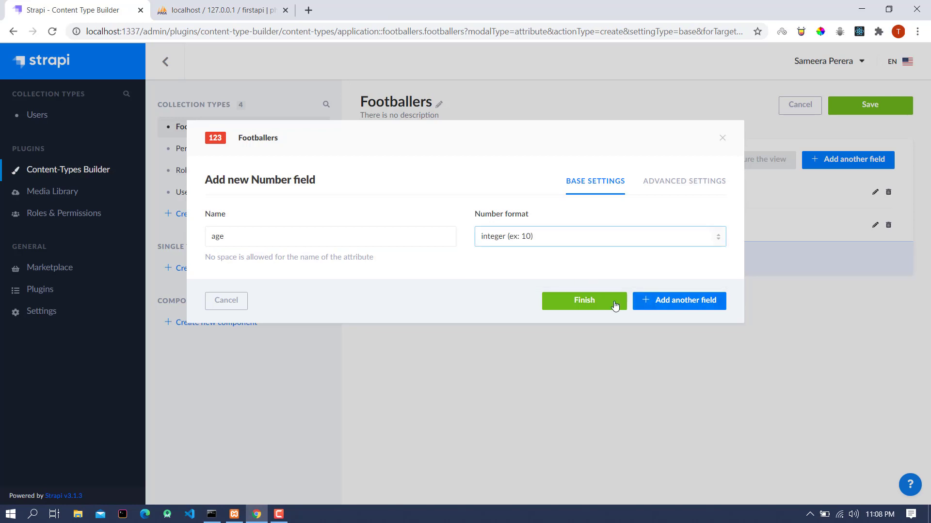
pyautogui.click(584, 301)
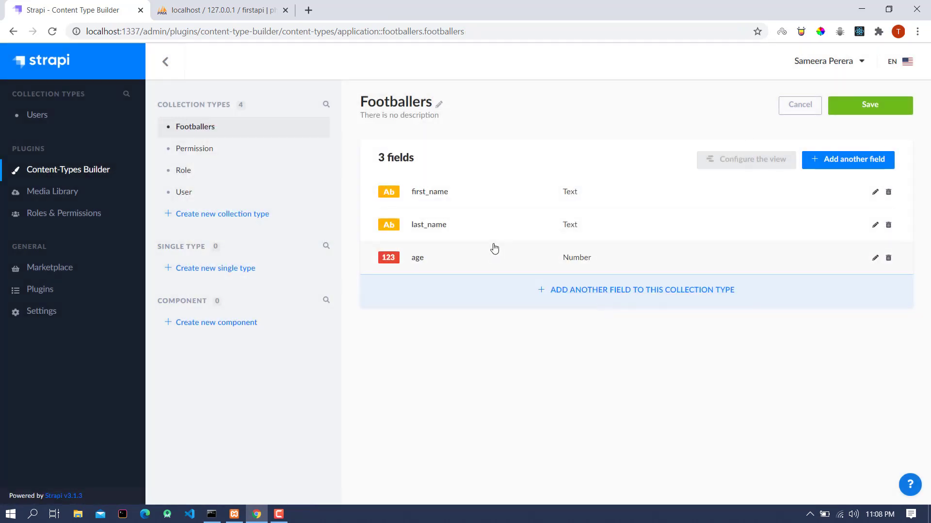
pyautogui.click(877, 110)
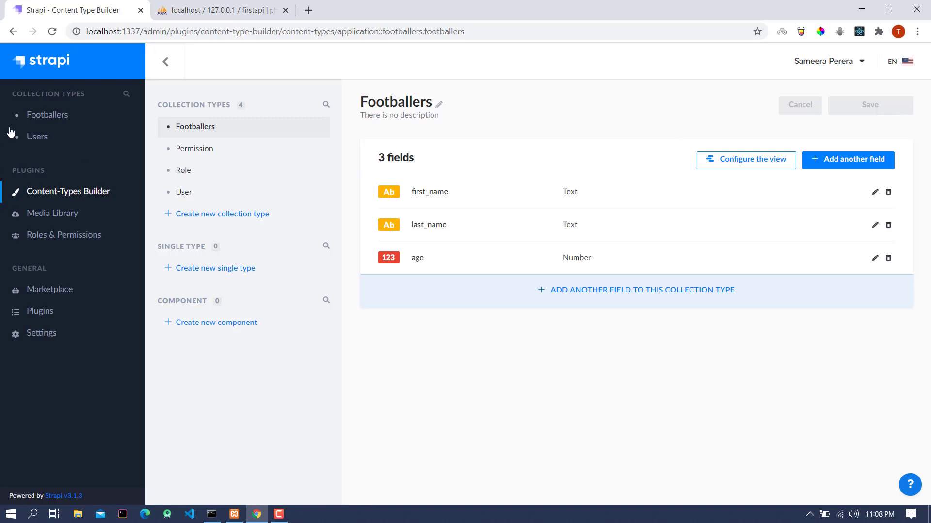
# Step: Check the empty Footballers entries list, then view the firstapi database in phpMyAdmin
pyautogui.click(39, 117)
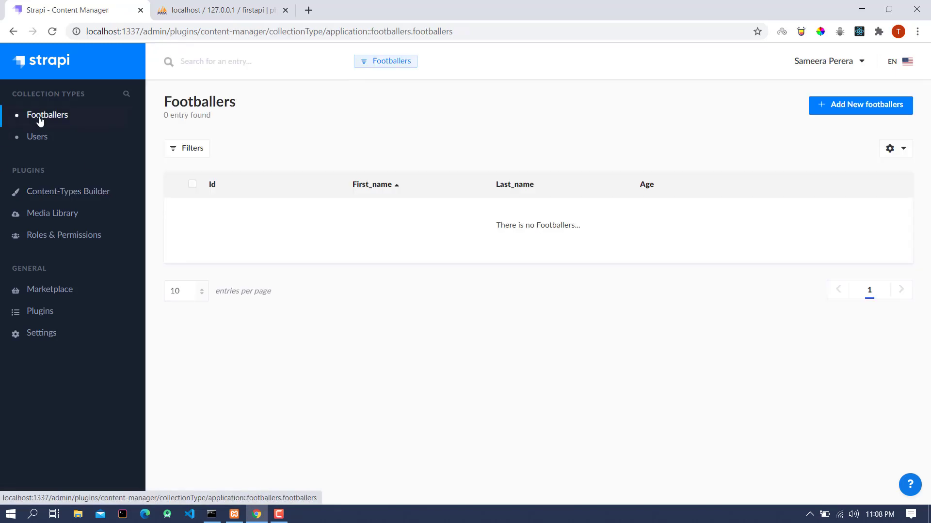
pyautogui.click(211, 12)
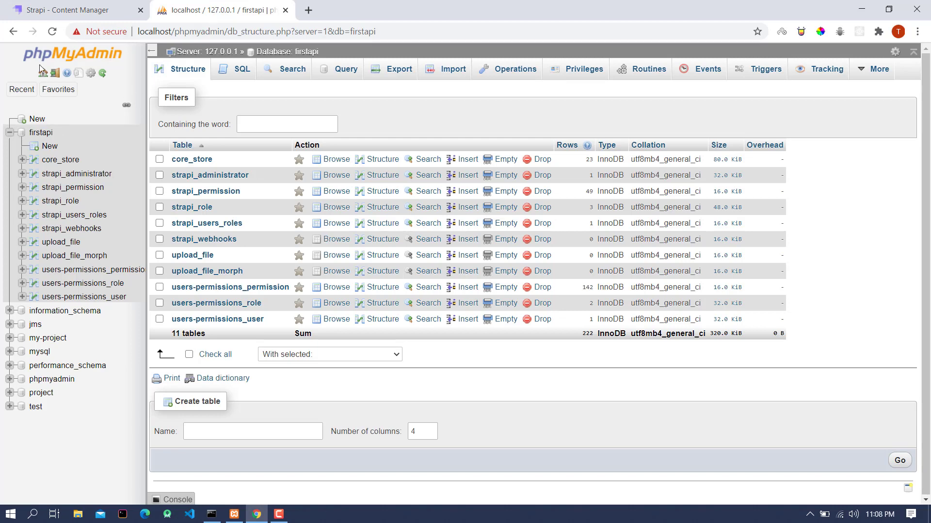
# Step: Refresh phpMyAdmin, browse the empty footballers table, then start a new Footballers entry in Strapi
pyautogui.click(51, 32)
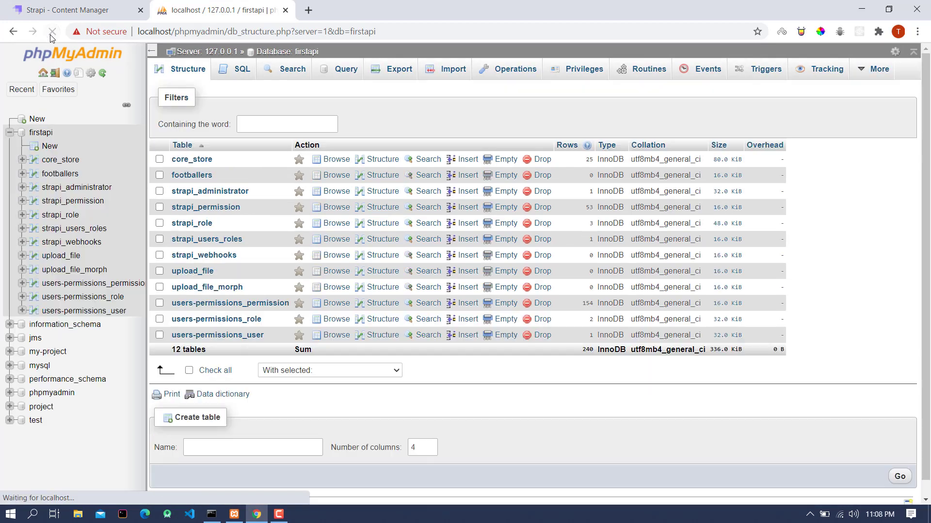
pyautogui.click(60, 173)
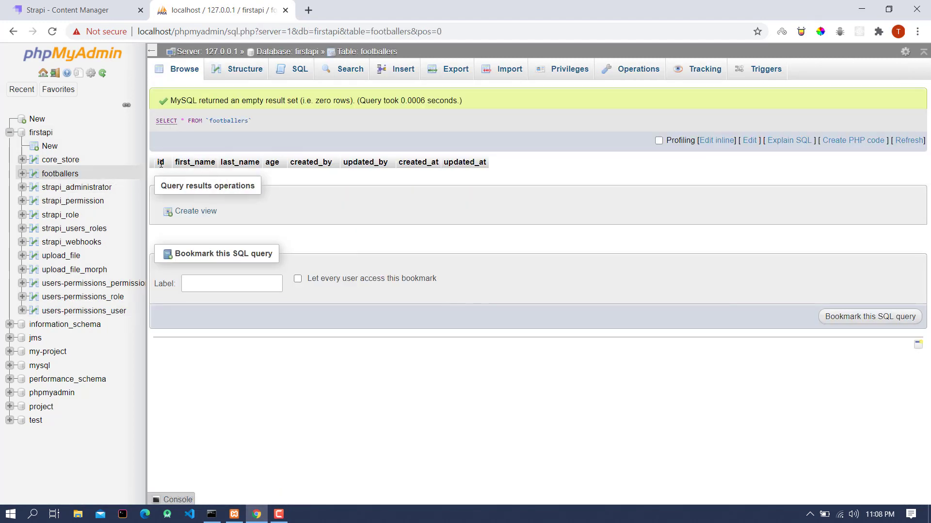
pyautogui.click(72, 12)
pyautogui.click(899, 105)
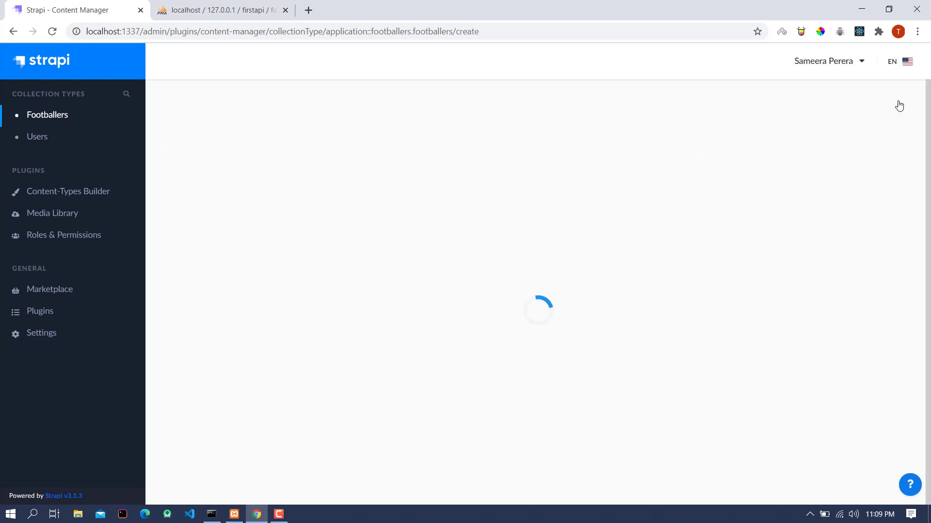
# Step: Save a footballer entry with first name, last name and age 33, then go to phpMyAdmin
pyautogui.click(253, 186)
pyautogui.write('Lionel')
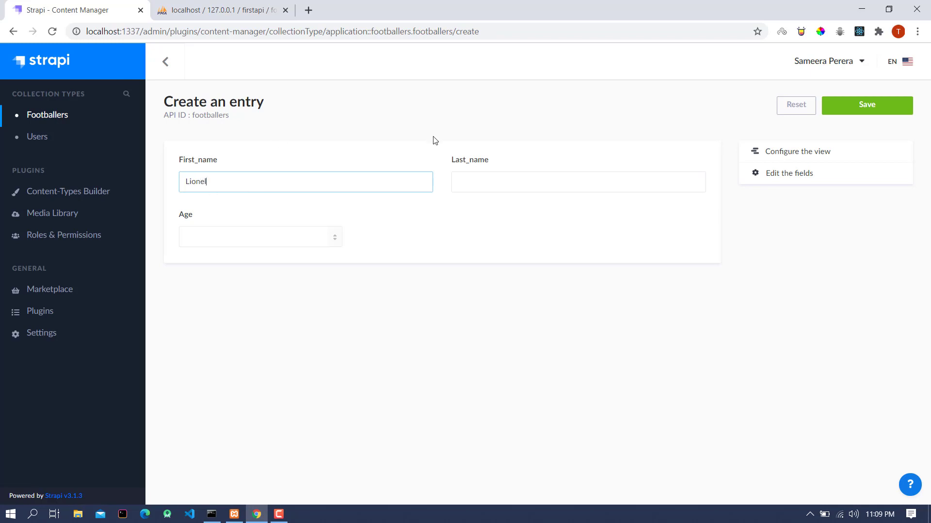
pyautogui.click(484, 176)
pyautogui.write('Messi')
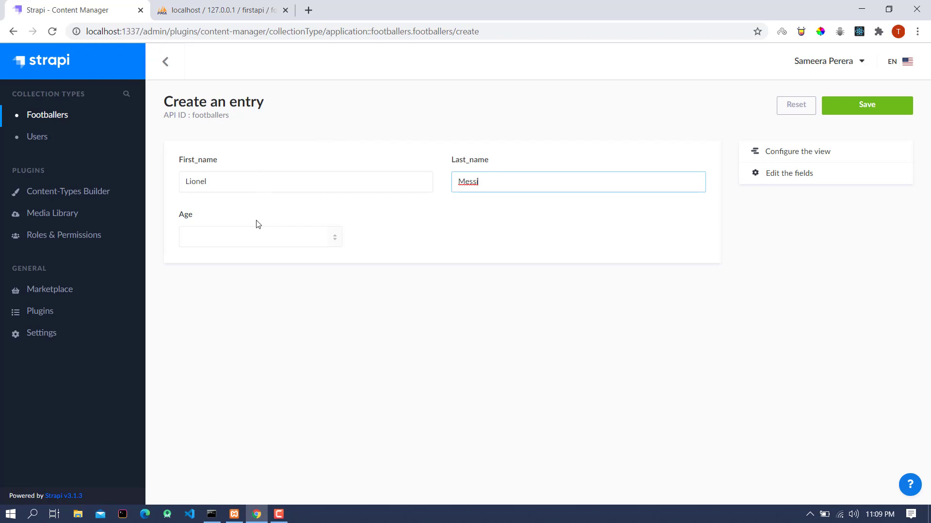
pyautogui.click(255, 239)
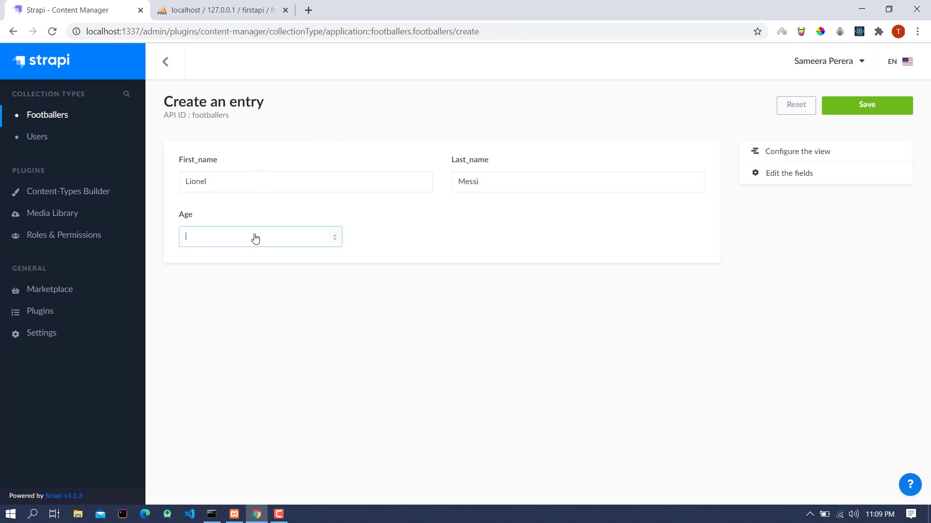
pyautogui.write('33')
pyautogui.click(884, 106)
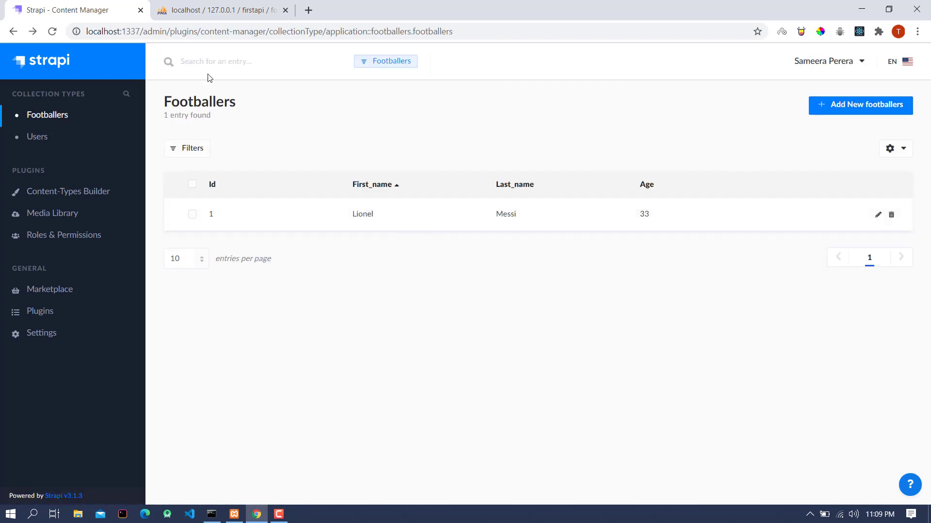
pyautogui.click(203, 12)
# Step: Reload the footballers table to see the age-33 row, then minimize the browser
pyautogui.click(52, 32)
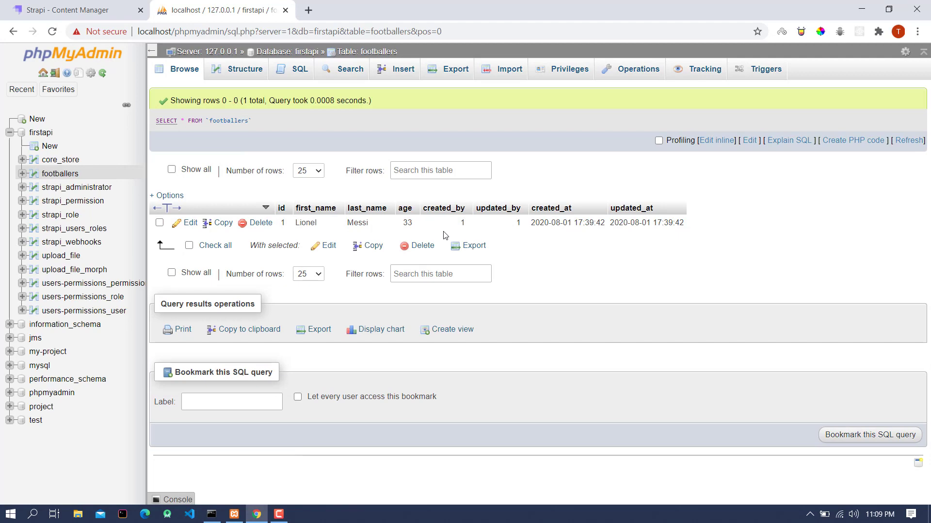
pyautogui.click(861, 9)
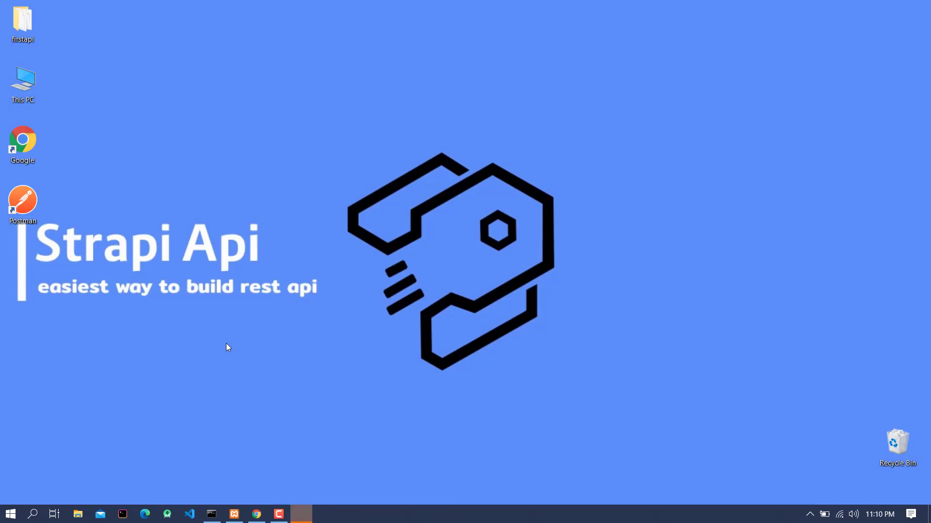
pyautogui.doubleClick(34, 202)
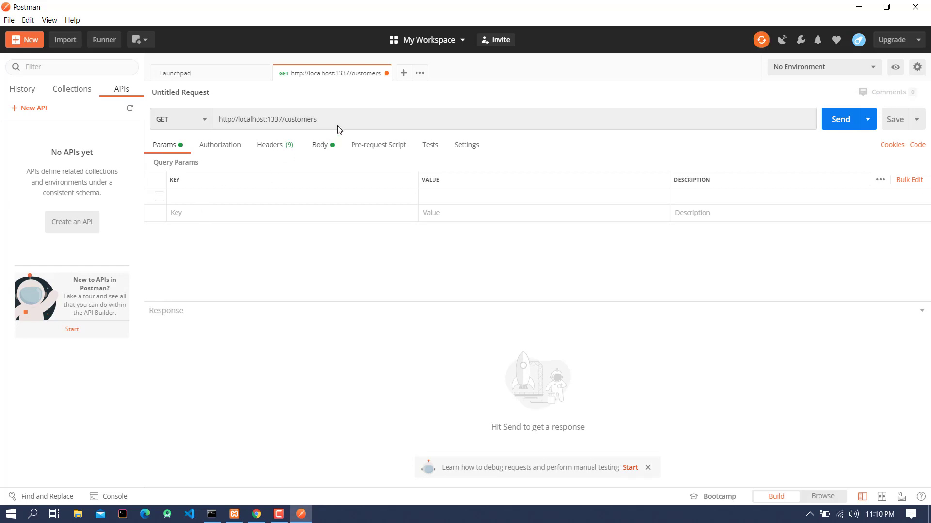
pyautogui.moveTo(339, 123); pyautogui.dragTo(284, 122)
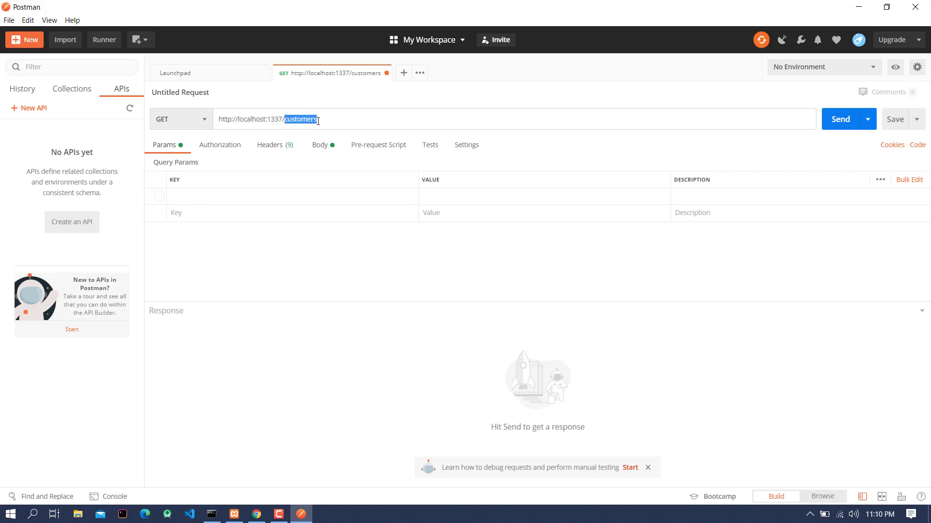
pyautogui.press('BackSpace')
pyautogui.write('ball')
pyautogui.click(832, 128)
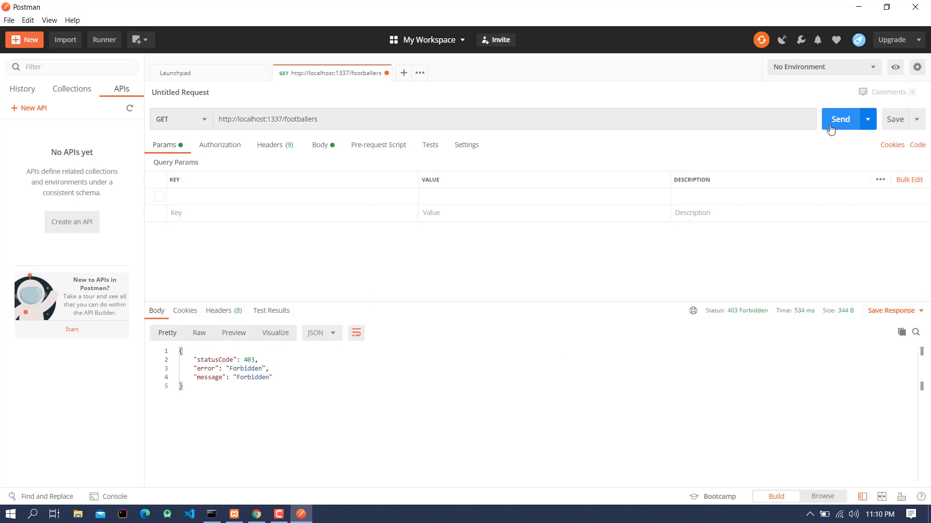
pyautogui.moveTo(268, 391); pyautogui.dragTo(179, 345)
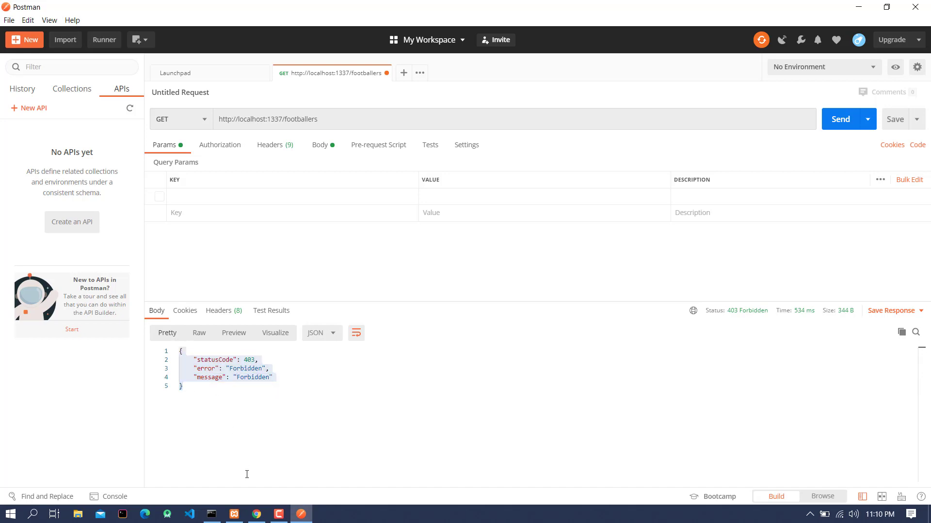
pyautogui.click(257, 514)
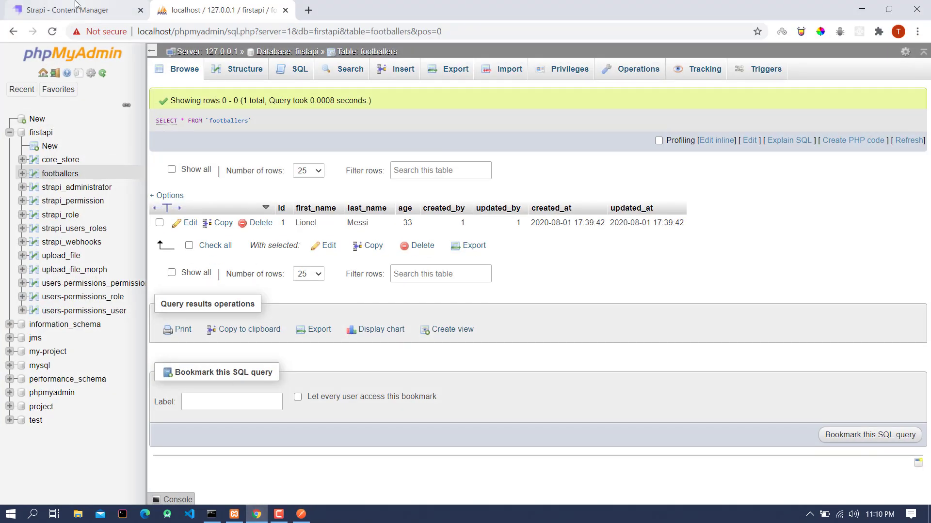
# Step: Grant the Public role all Footballers actions (count, create, delete, find, findone, update) and save it
pyautogui.click(75, 5)
pyautogui.click(74, 243)
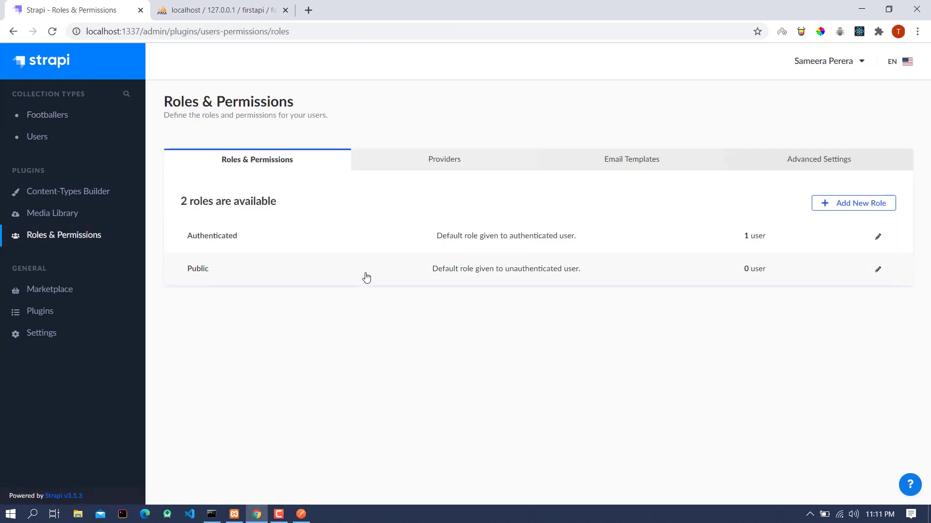
pyautogui.click(877, 270)
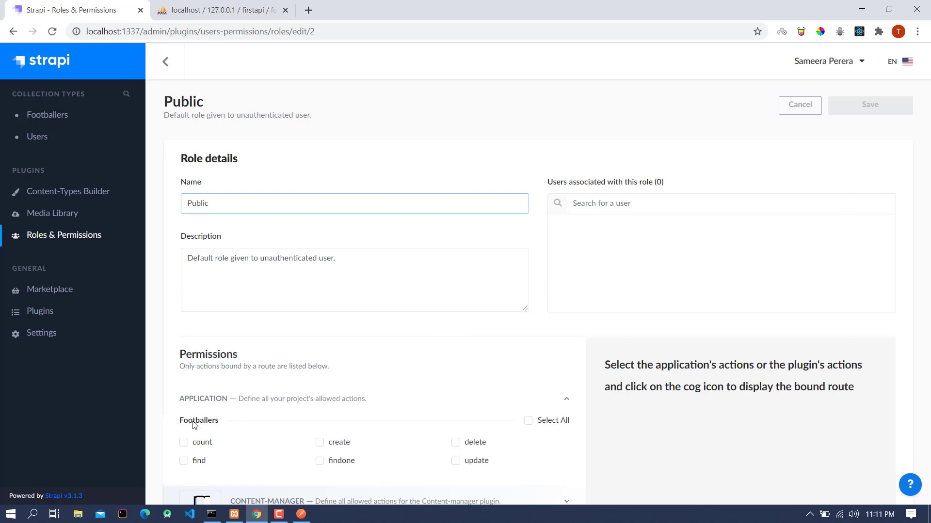
pyautogui.click(528, 421)
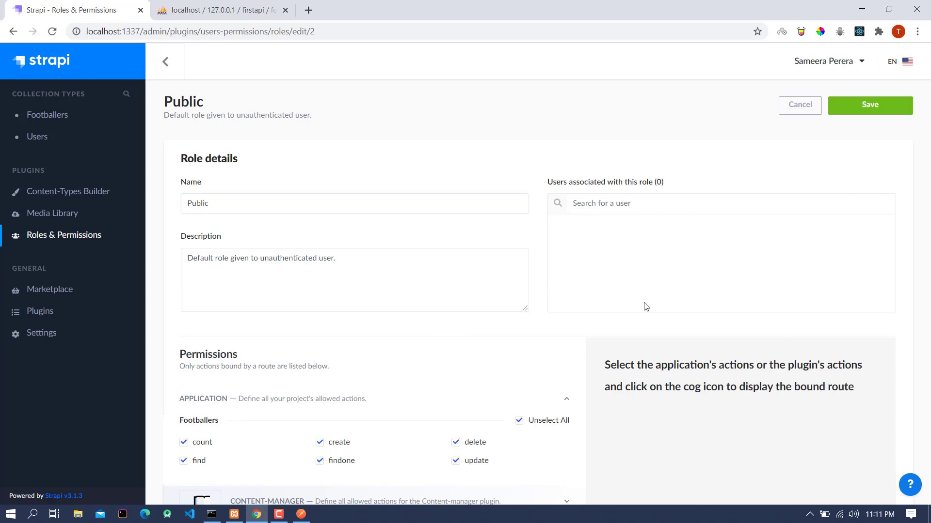
pyautogui.click(879, 112)
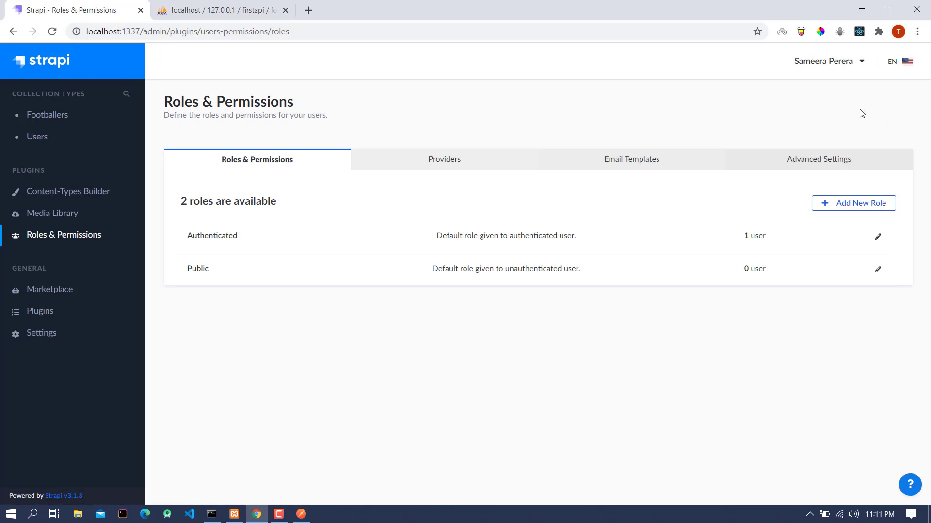
pyautogui.click(862, 9)
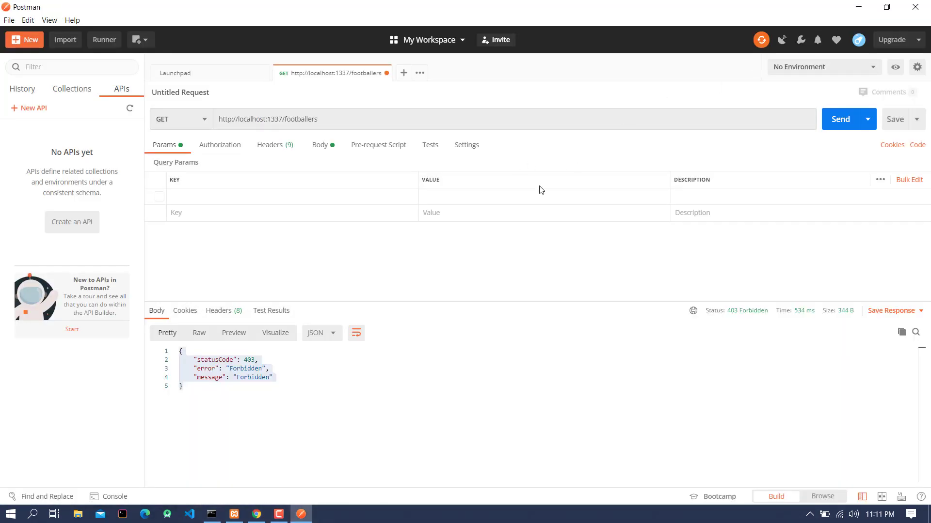
pyautogui.click(849, 119)
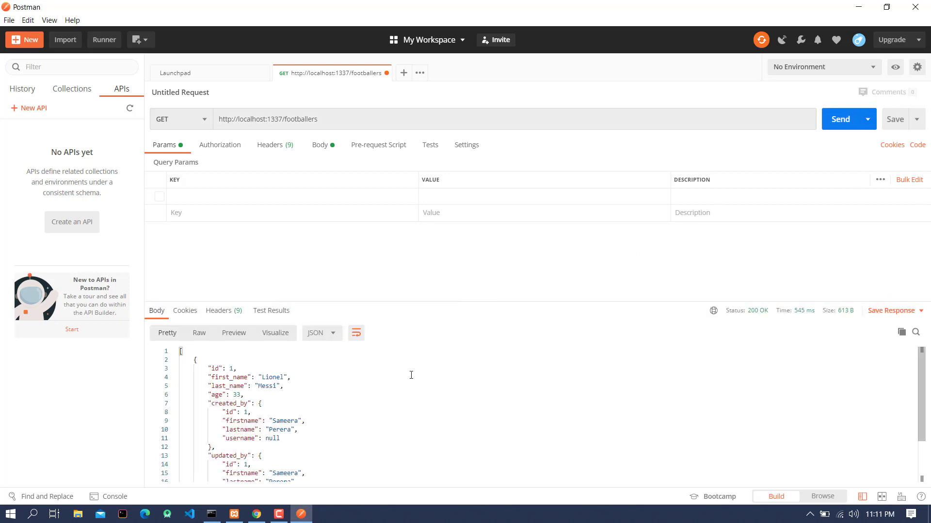
pyautogui.scroll(-3, 404, 386)
pyautogui.scroll(3, 328, 422)
pyautogui.moveTo(922, 412); pyautogui.dragTo(922, 452)
pyautogui.scroll(3, 921, 452)
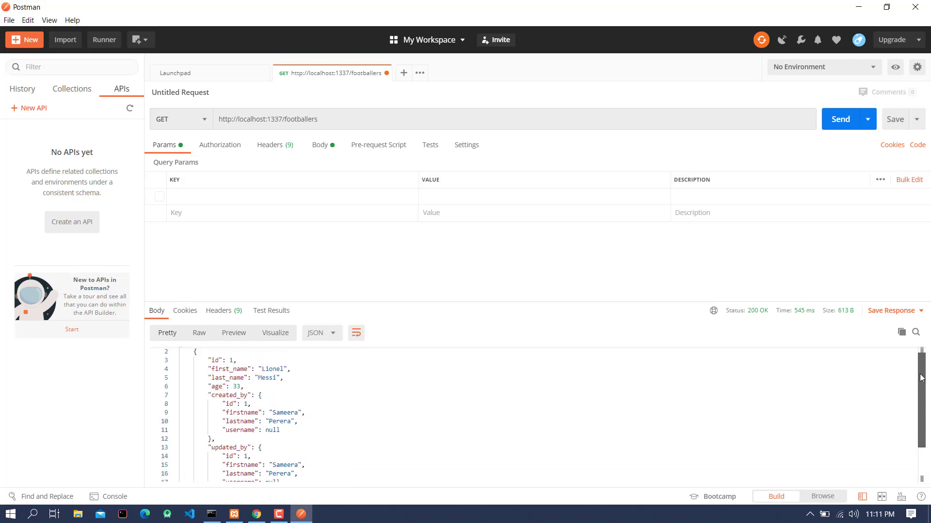
# Step: Switch the footballers request method to POST and open a blank line in its raw JSON body
pyautogui.click(199, 120)
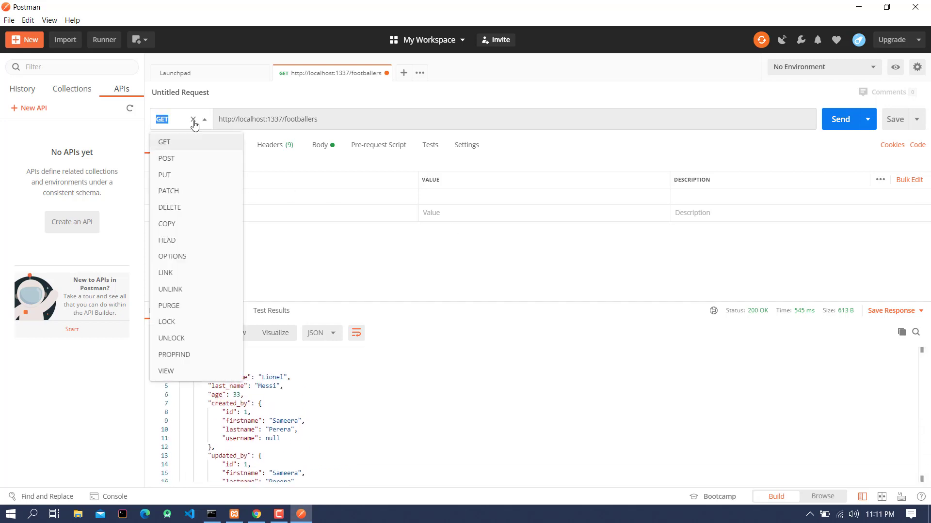
pyautogui.click(188, 165)
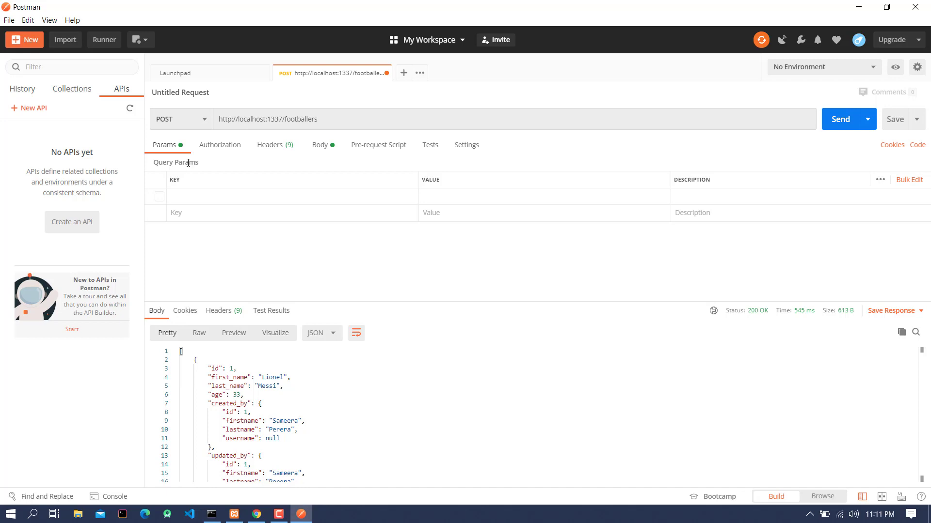
pyautogui.click(324, 145)
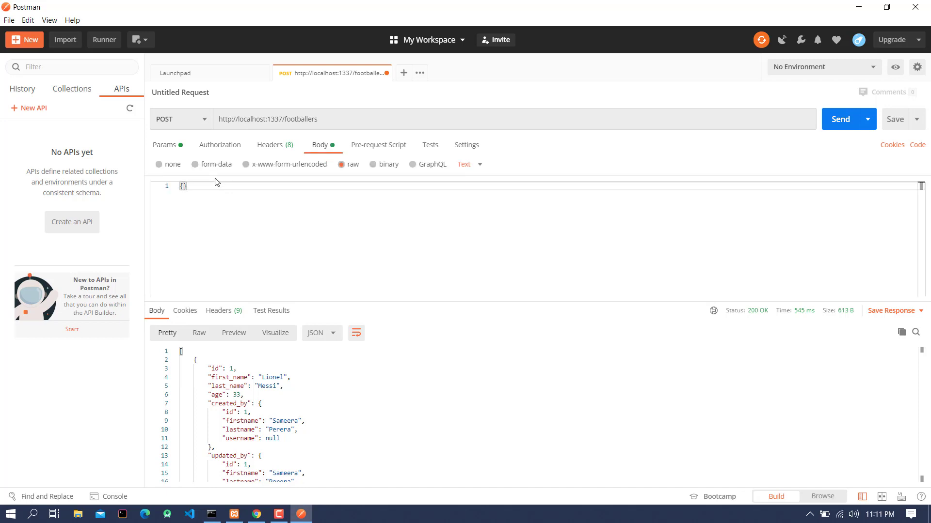
pyautogui.press('Return')
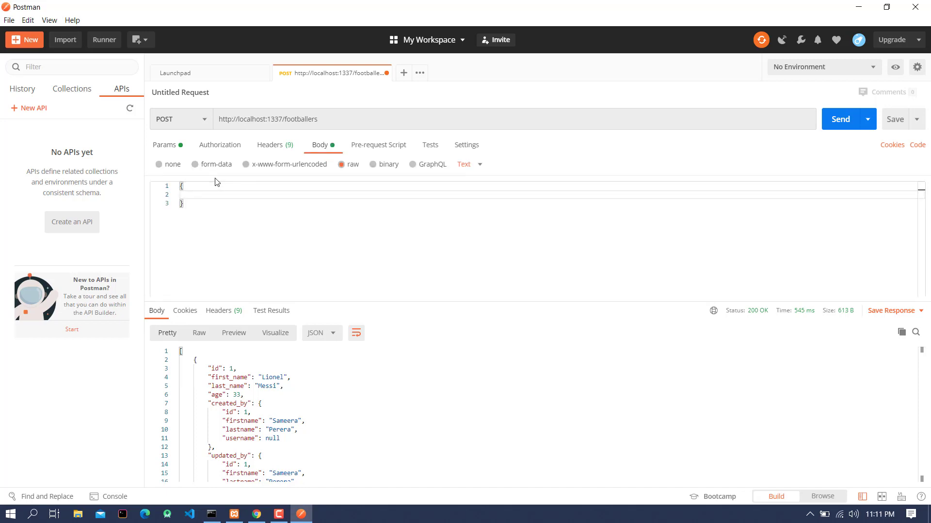
# Step: Enter the footballer's first_name and last_name values in the JSON body and begin an "age" key
pyautogui.write('"first_name" : "Eden",')
pyautogui.press('Return')
pyautogui.write('"')
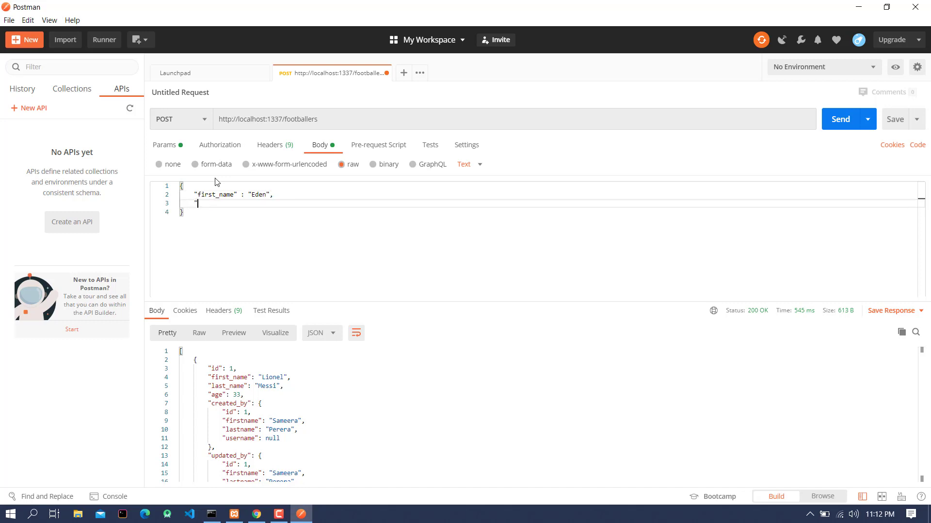
pyautogui.write('last_name :')
pyautogui.press('Left')
pyautogui.write('"Hazard"')
pyautogui.press('Return')
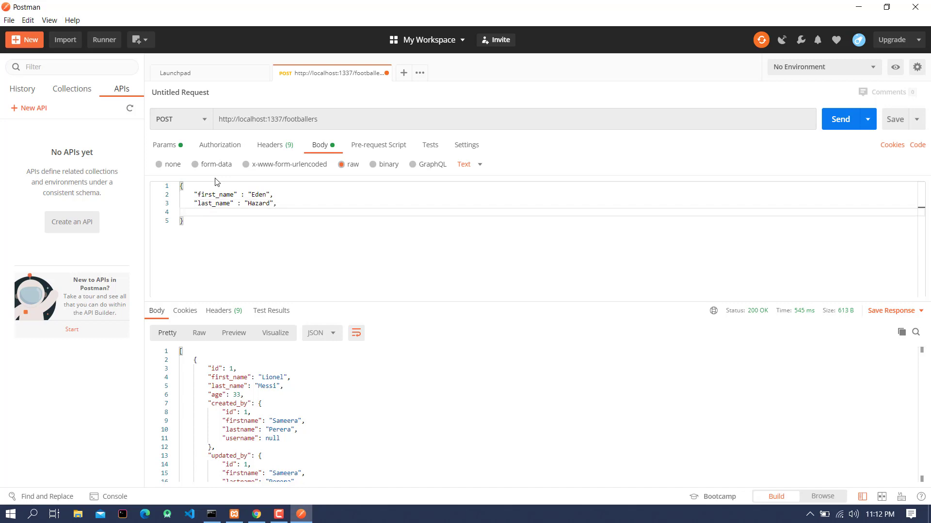
pyautogui.write('"age')
pyautogui.write('"')
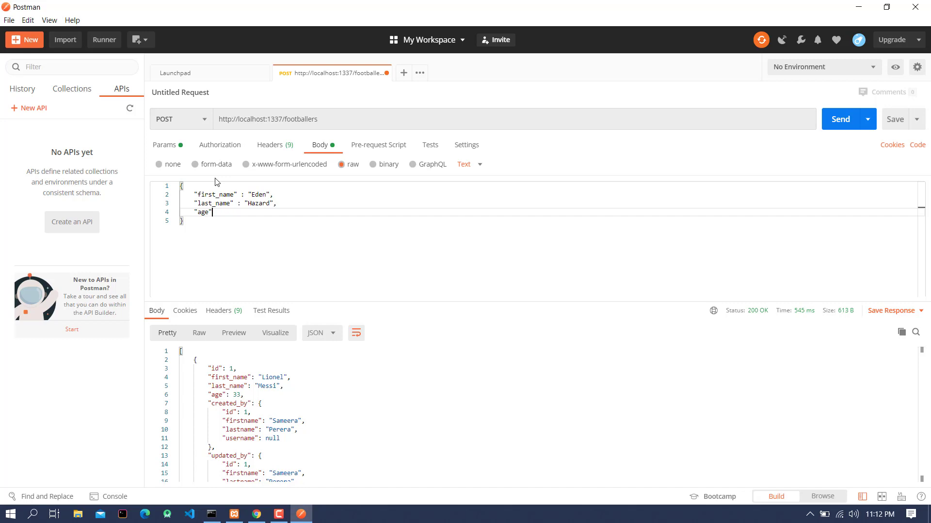